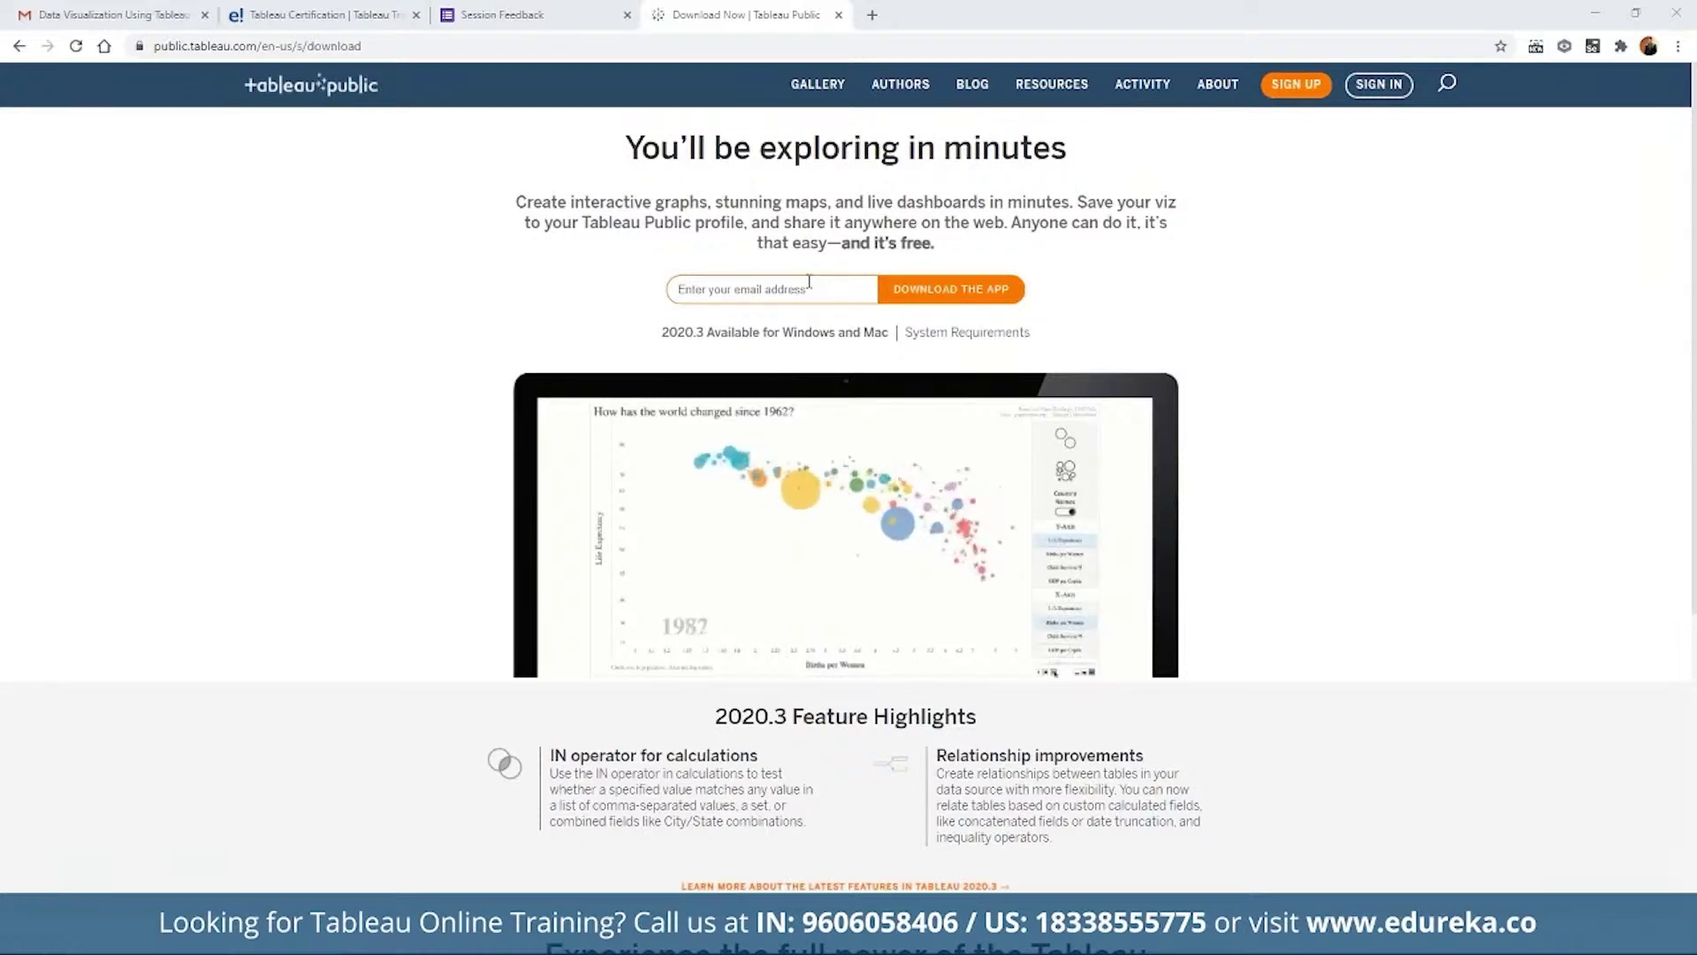
scroll(809, 281, down, 1)
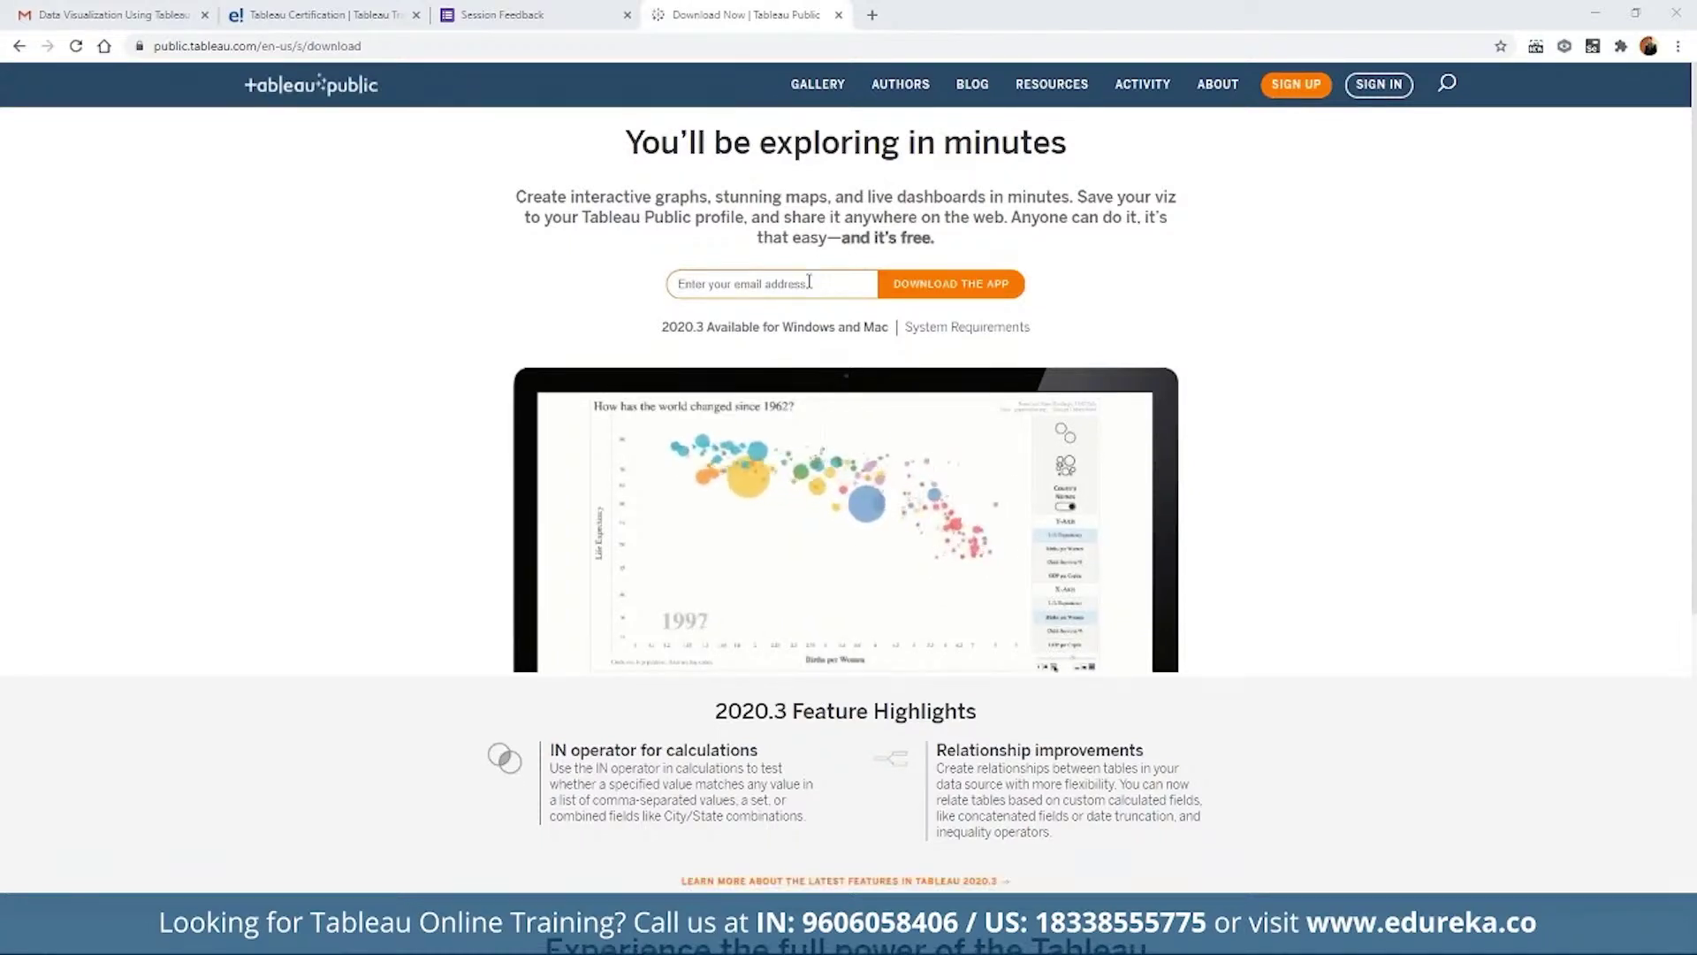
scroll(809, 281, down, 5)
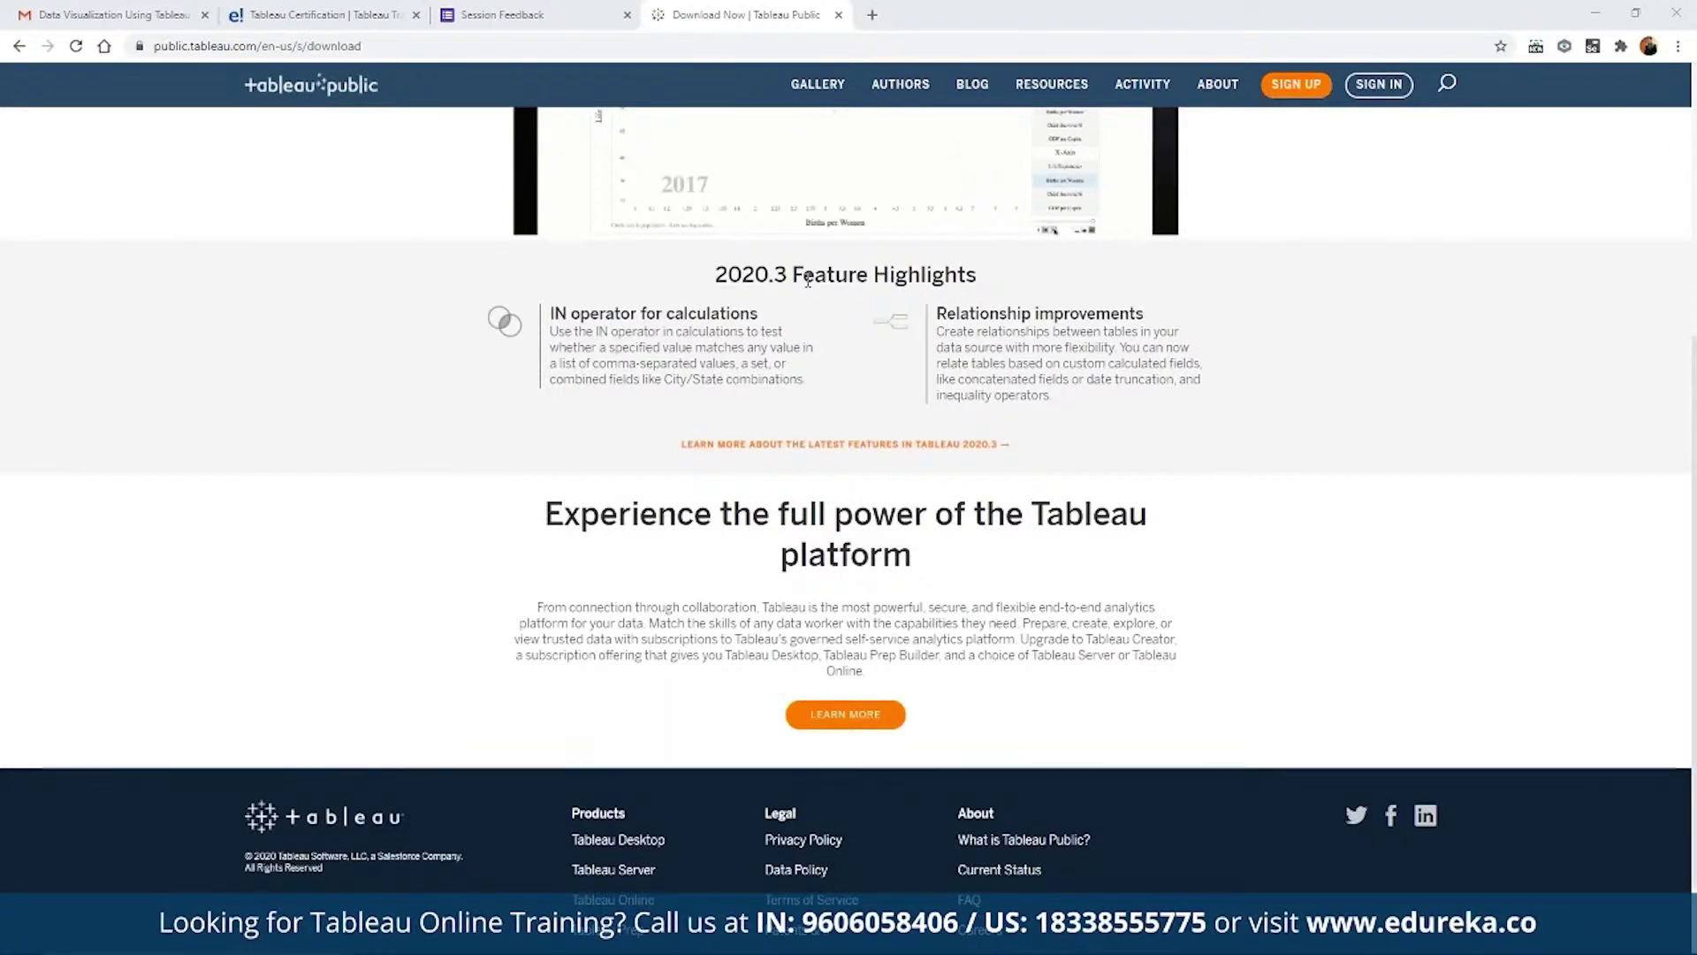
scroll(808, 281, up, 5)
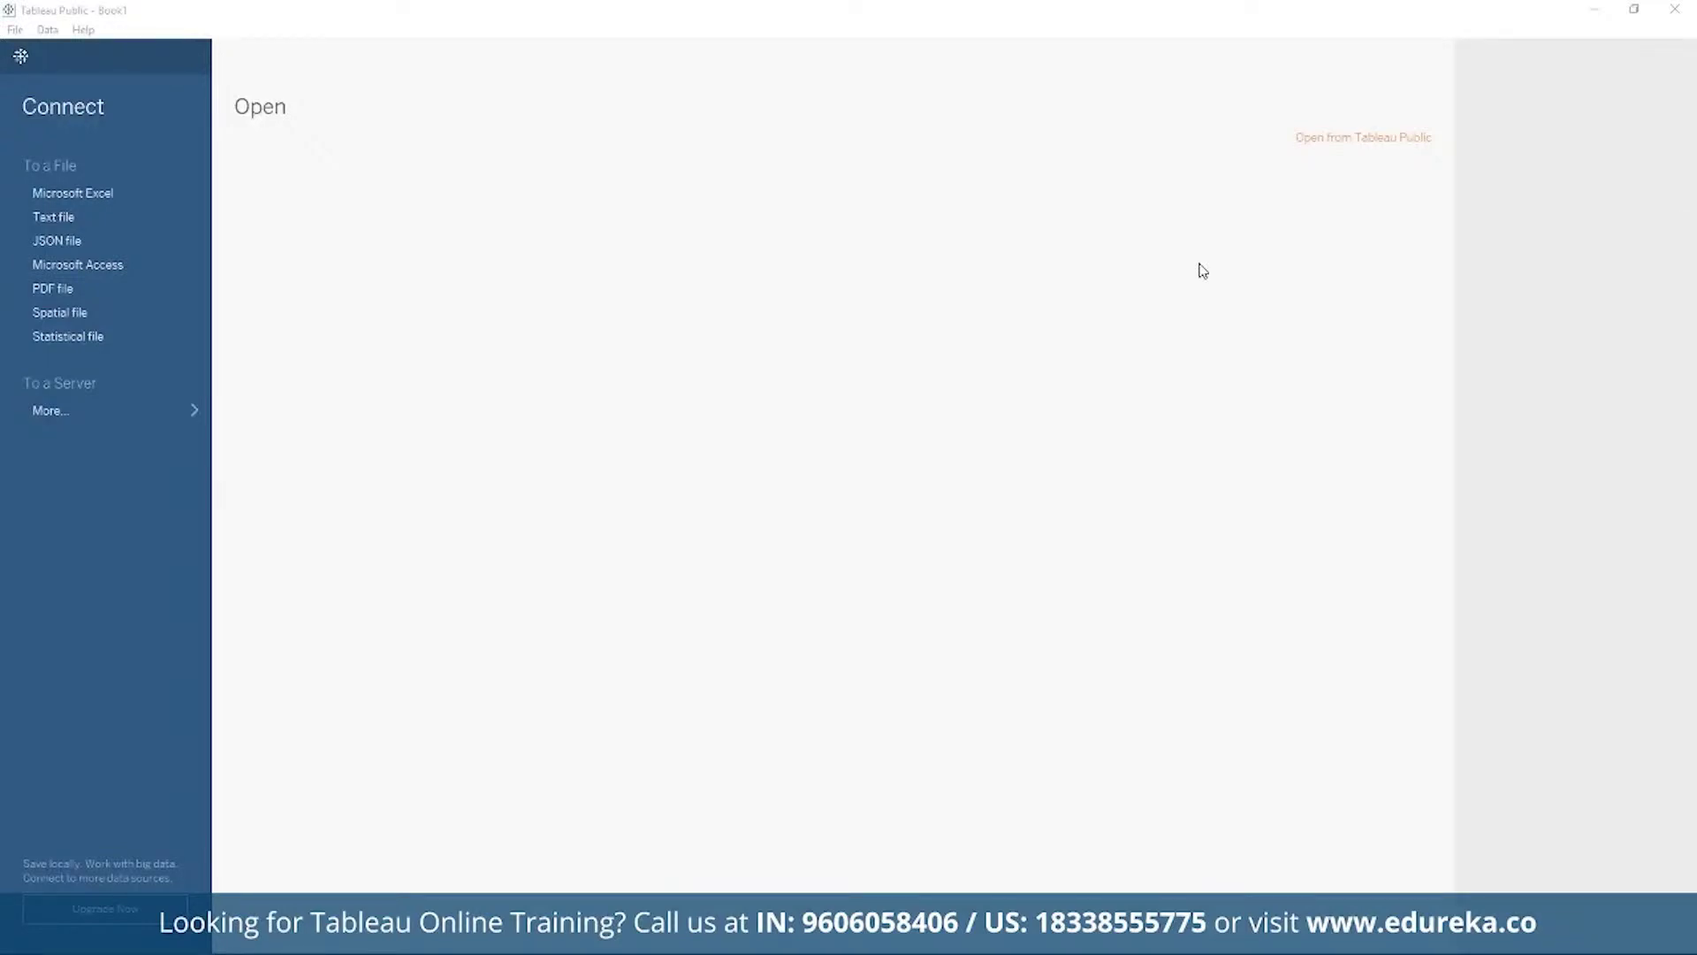
Connect to the Sample - Superstore Excel workbook and add its Orders sheet to the data source canvas.
click(50, 411)
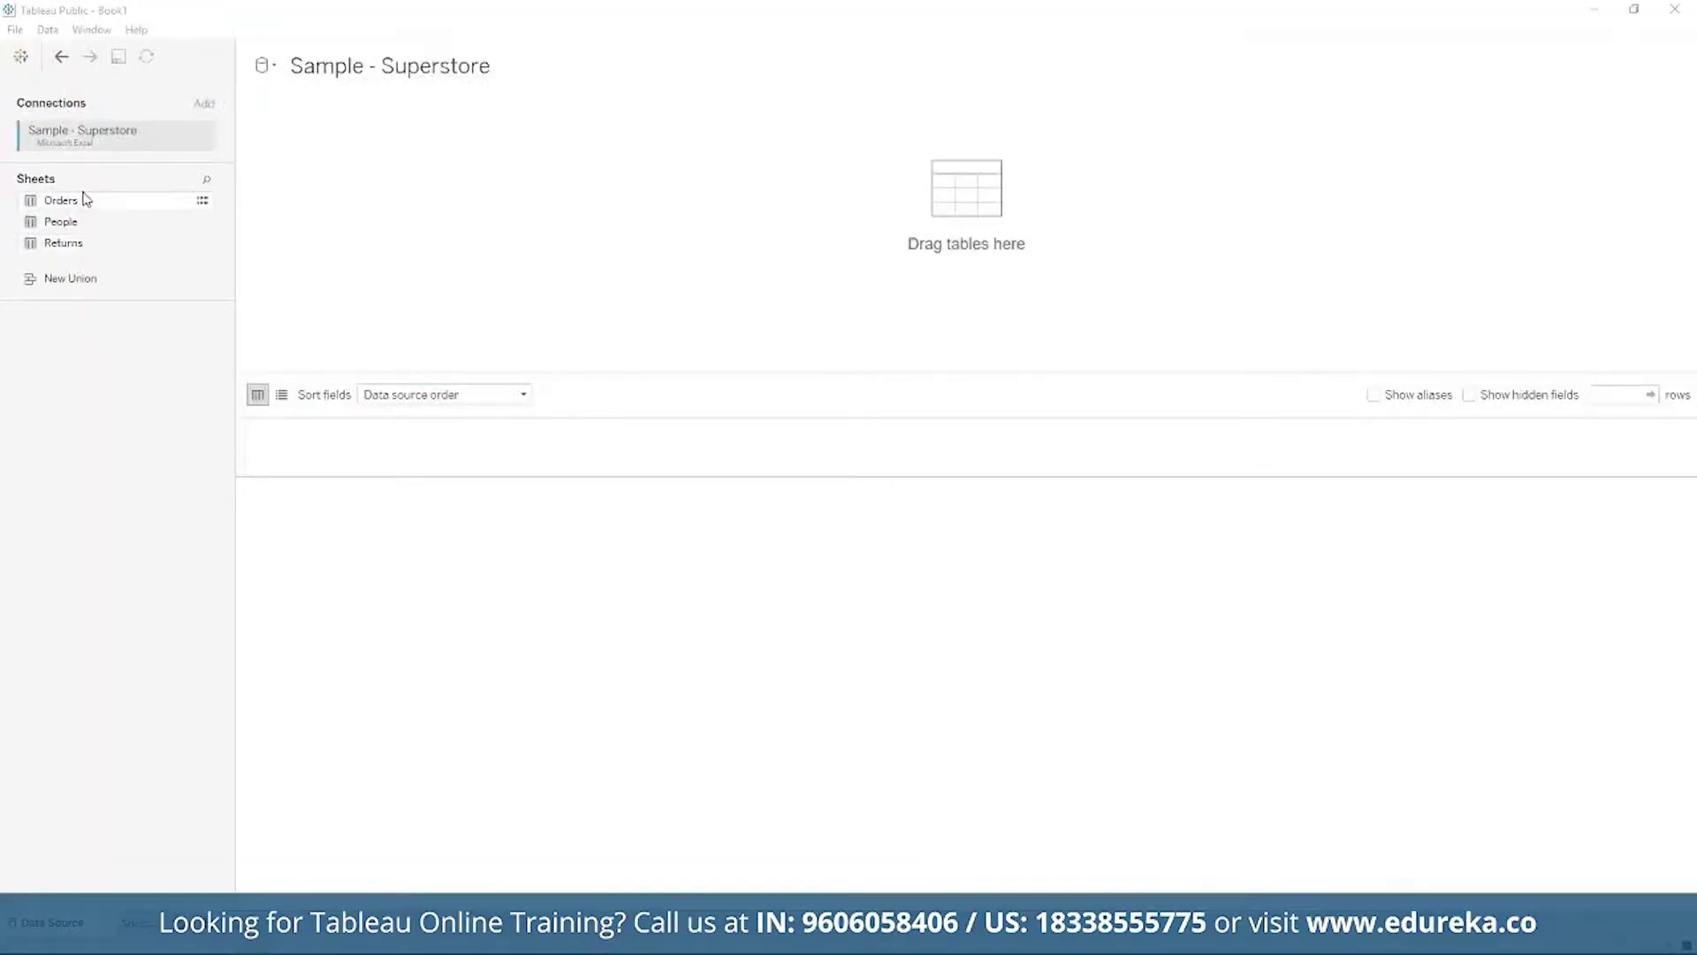
click(90, 223)
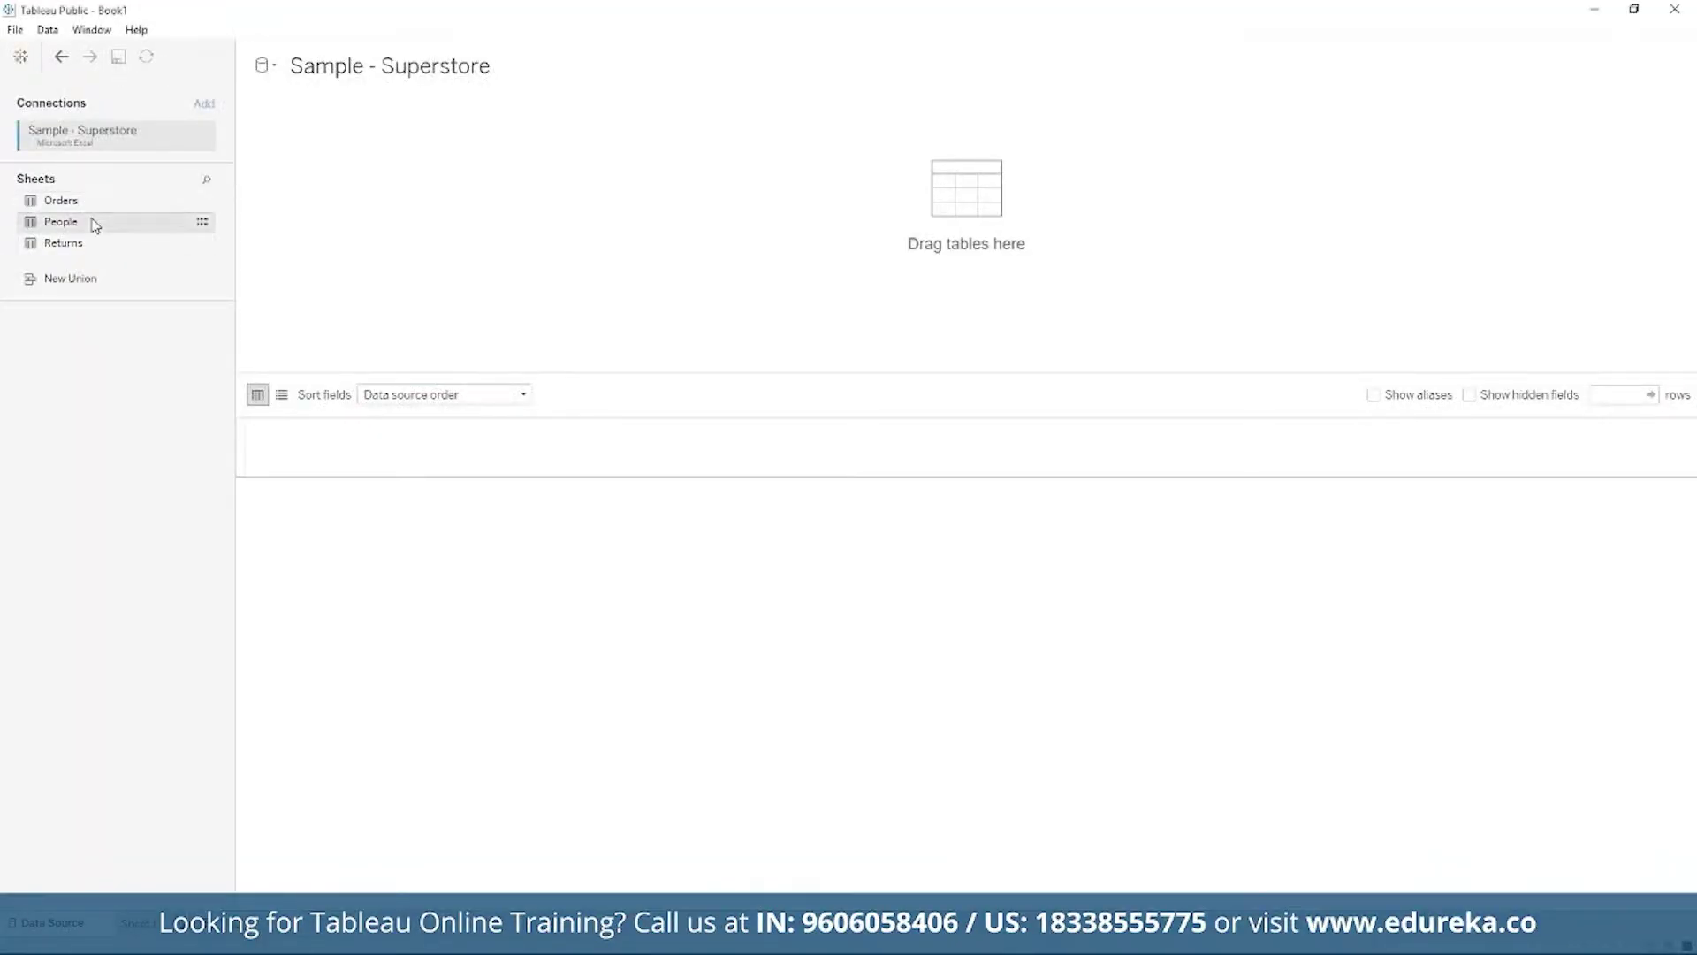
click(71, 245)
click(54, 208)
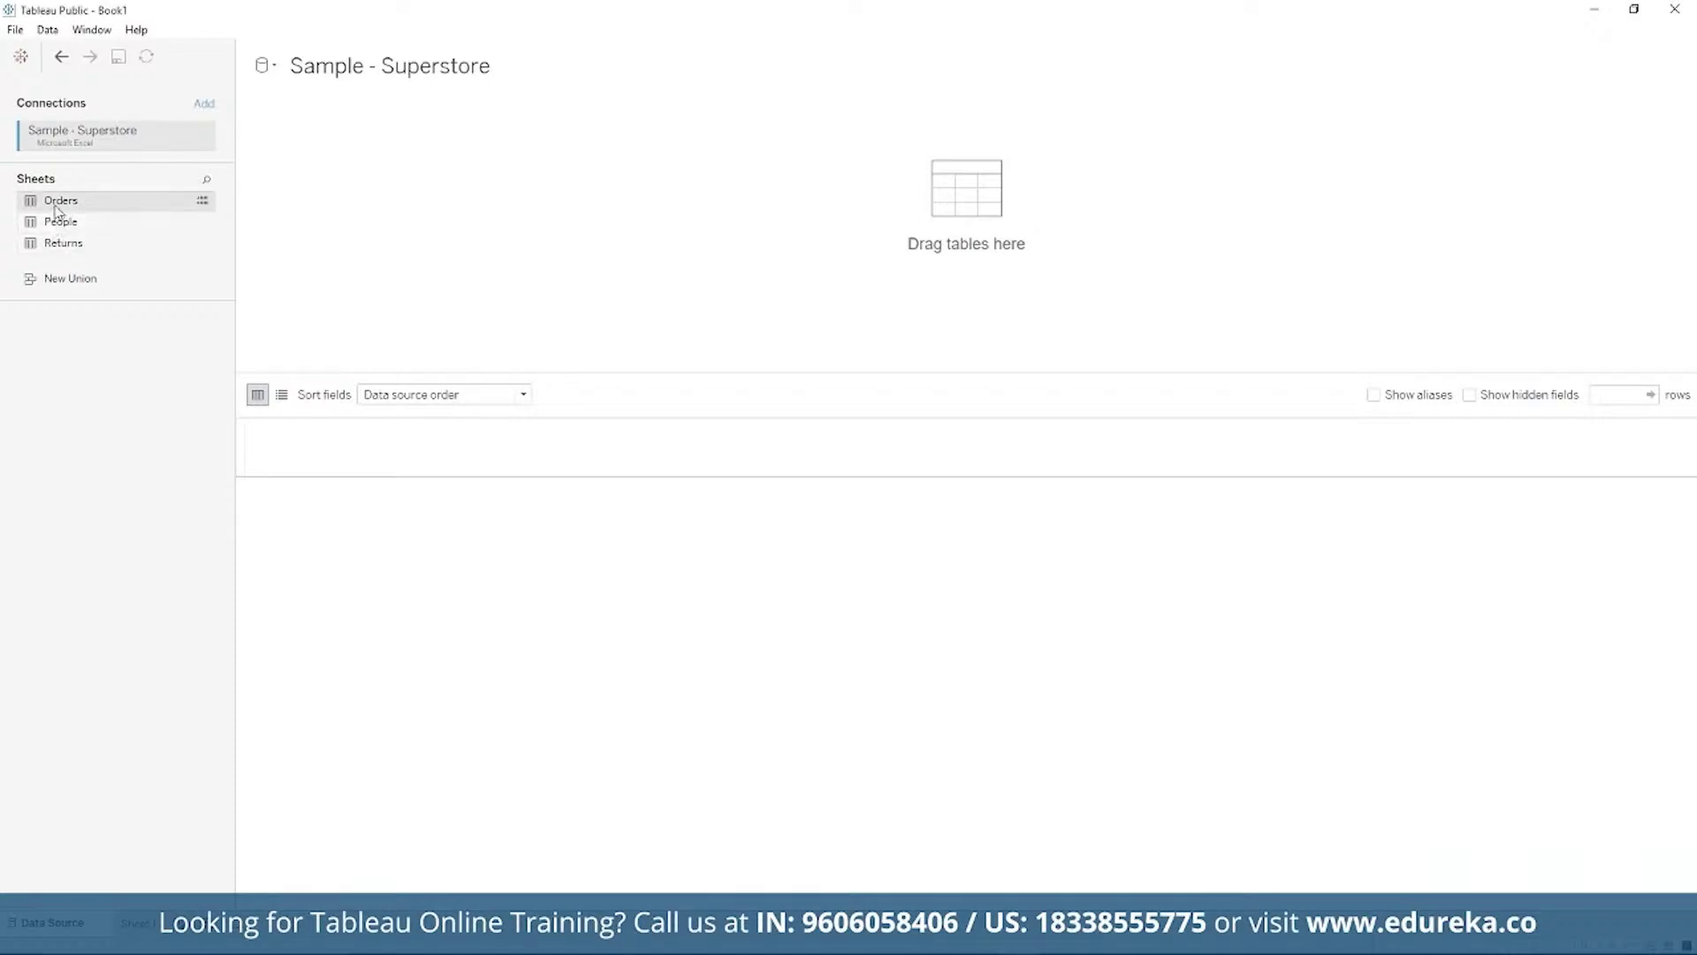
drag(55, 210, 763, 339)
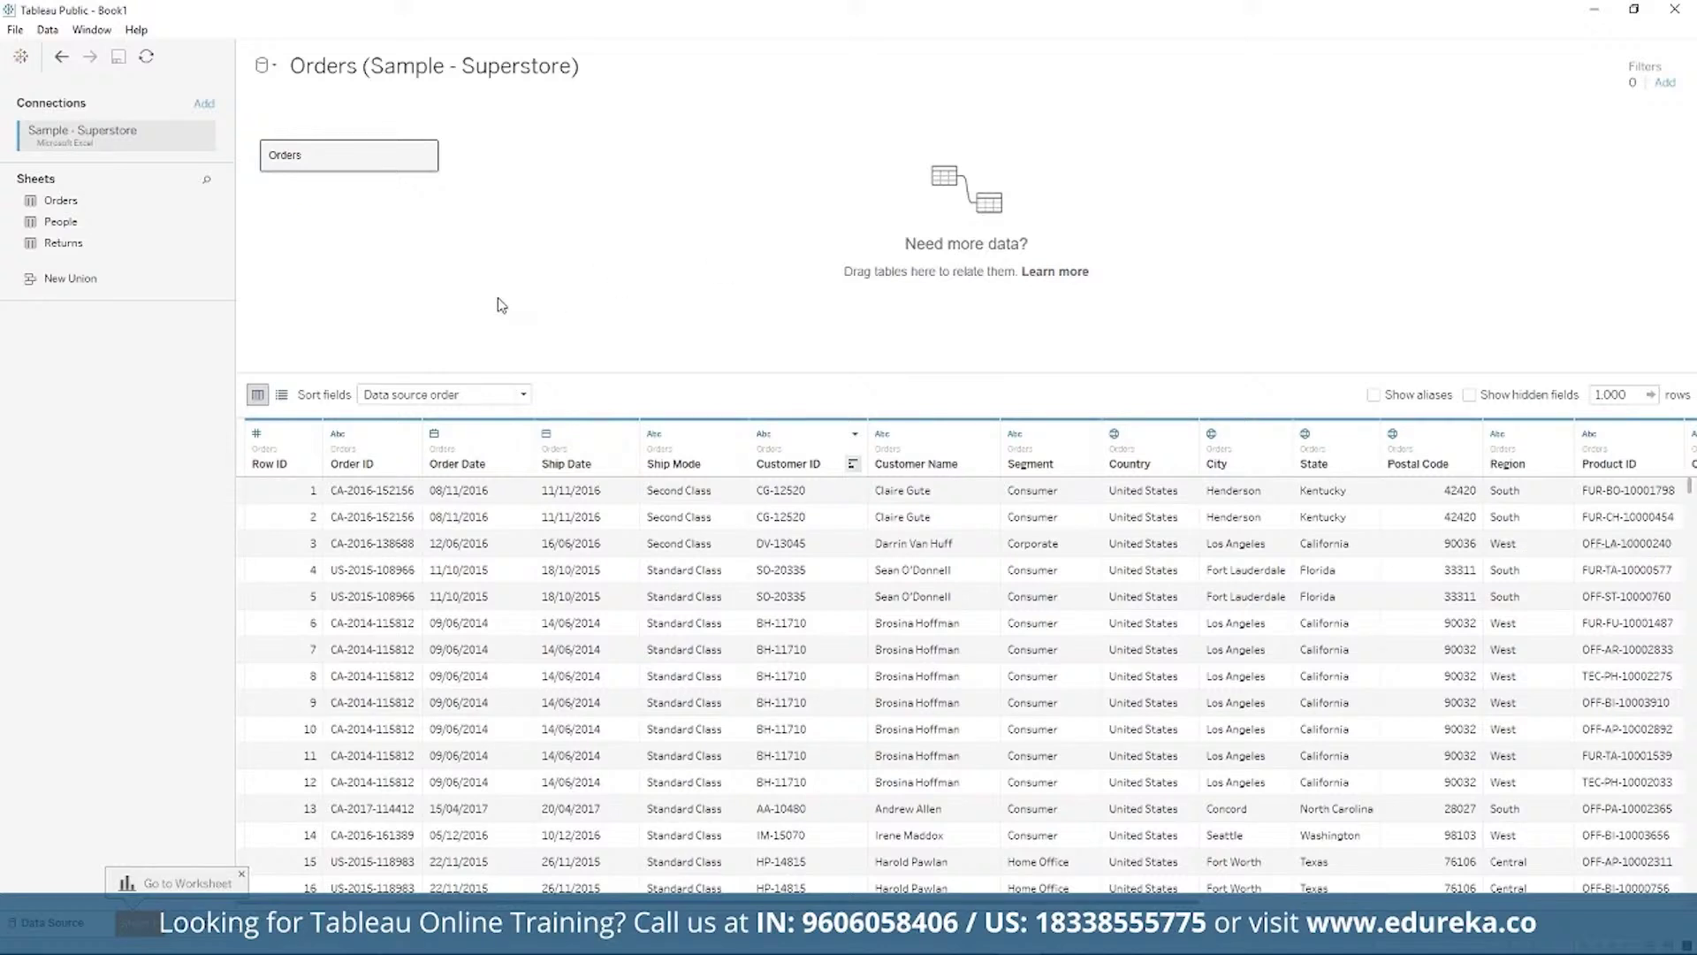
click(20, 33)
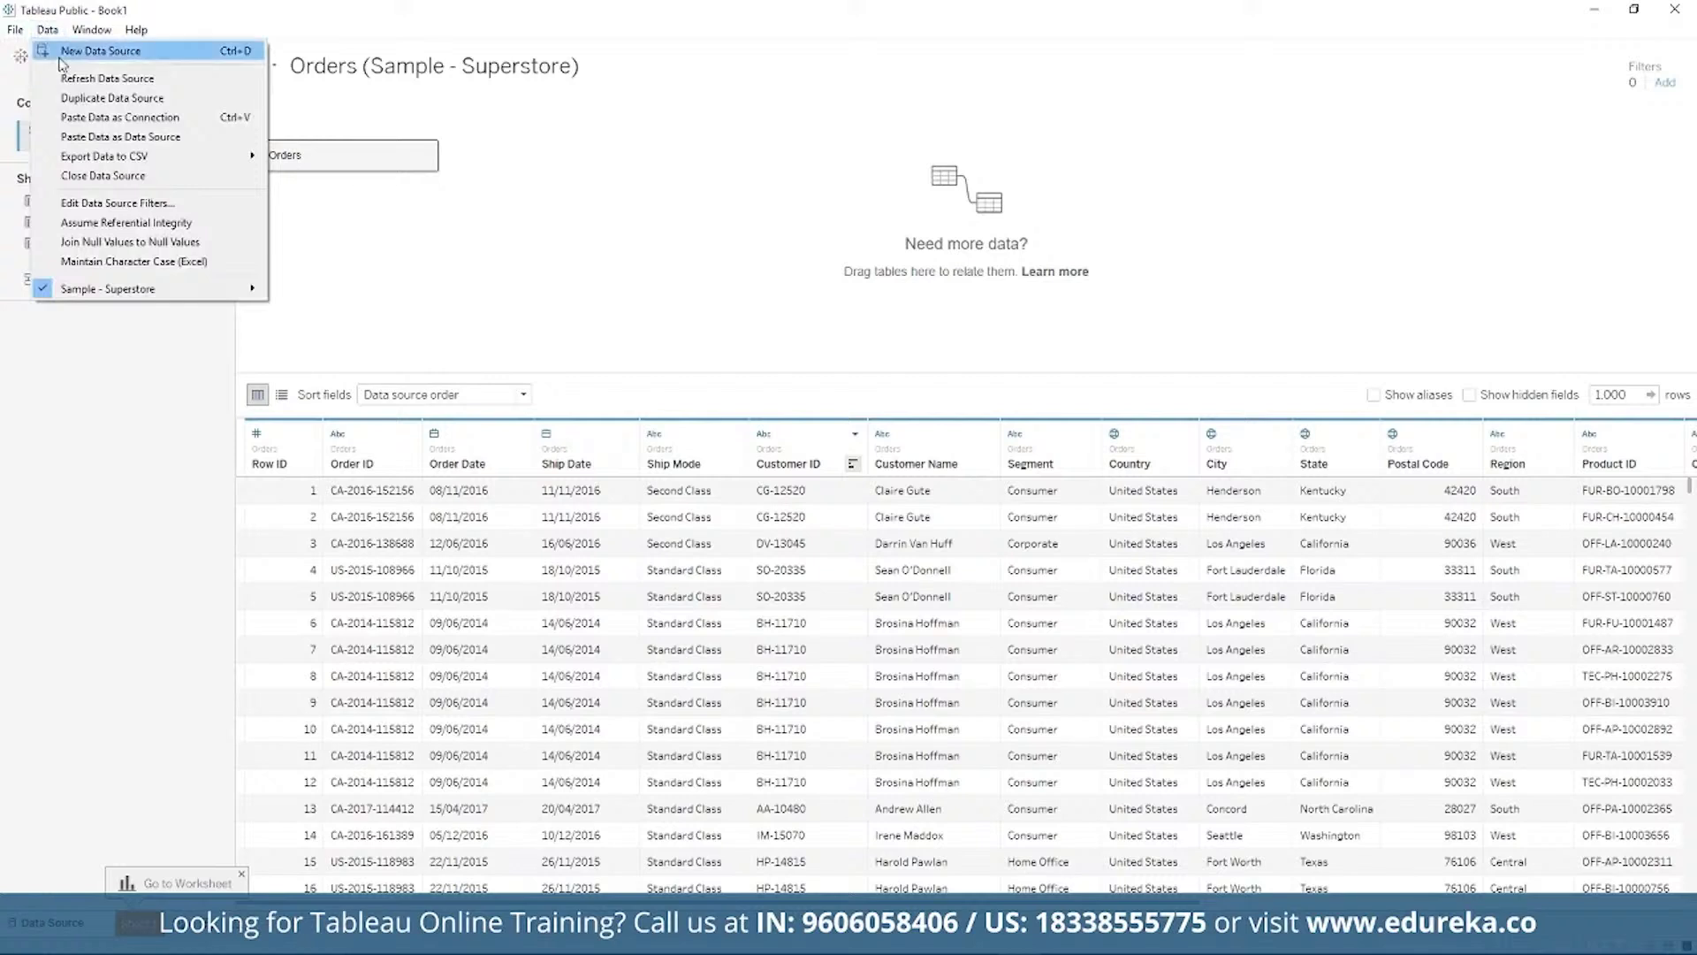
click(60, 56)
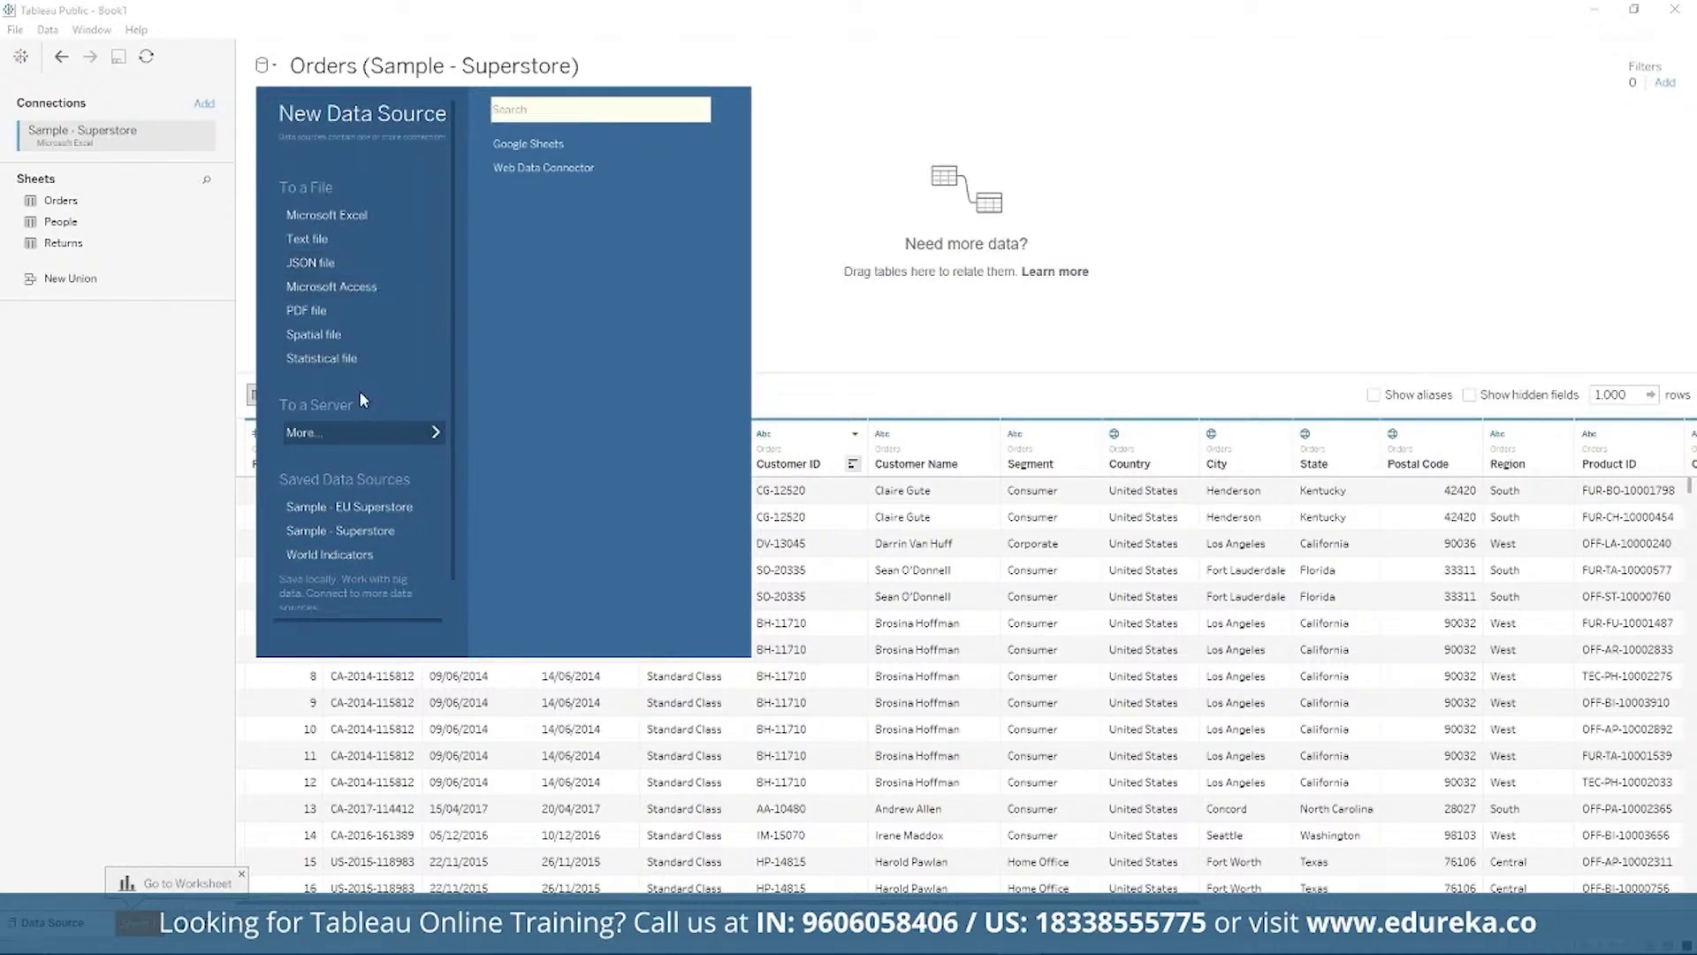
key(Escape)
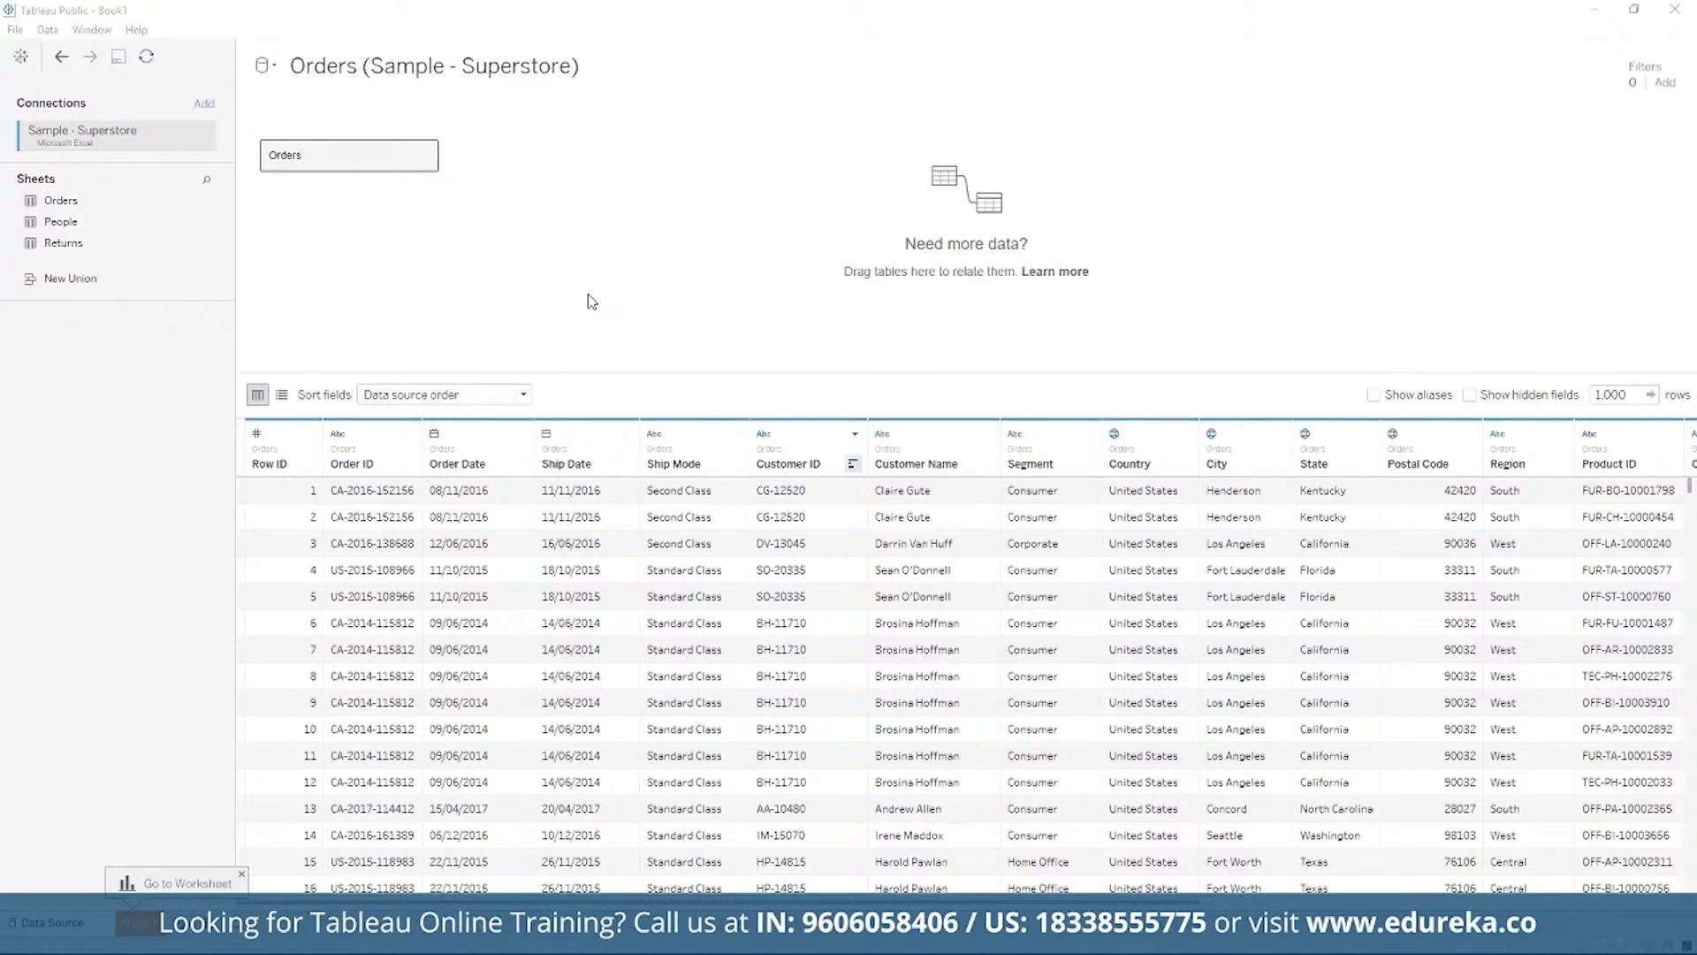
Relate the People and Returns tables to Orders in the data source and open Sheet 1.
drag(60, 222, 522, 212)
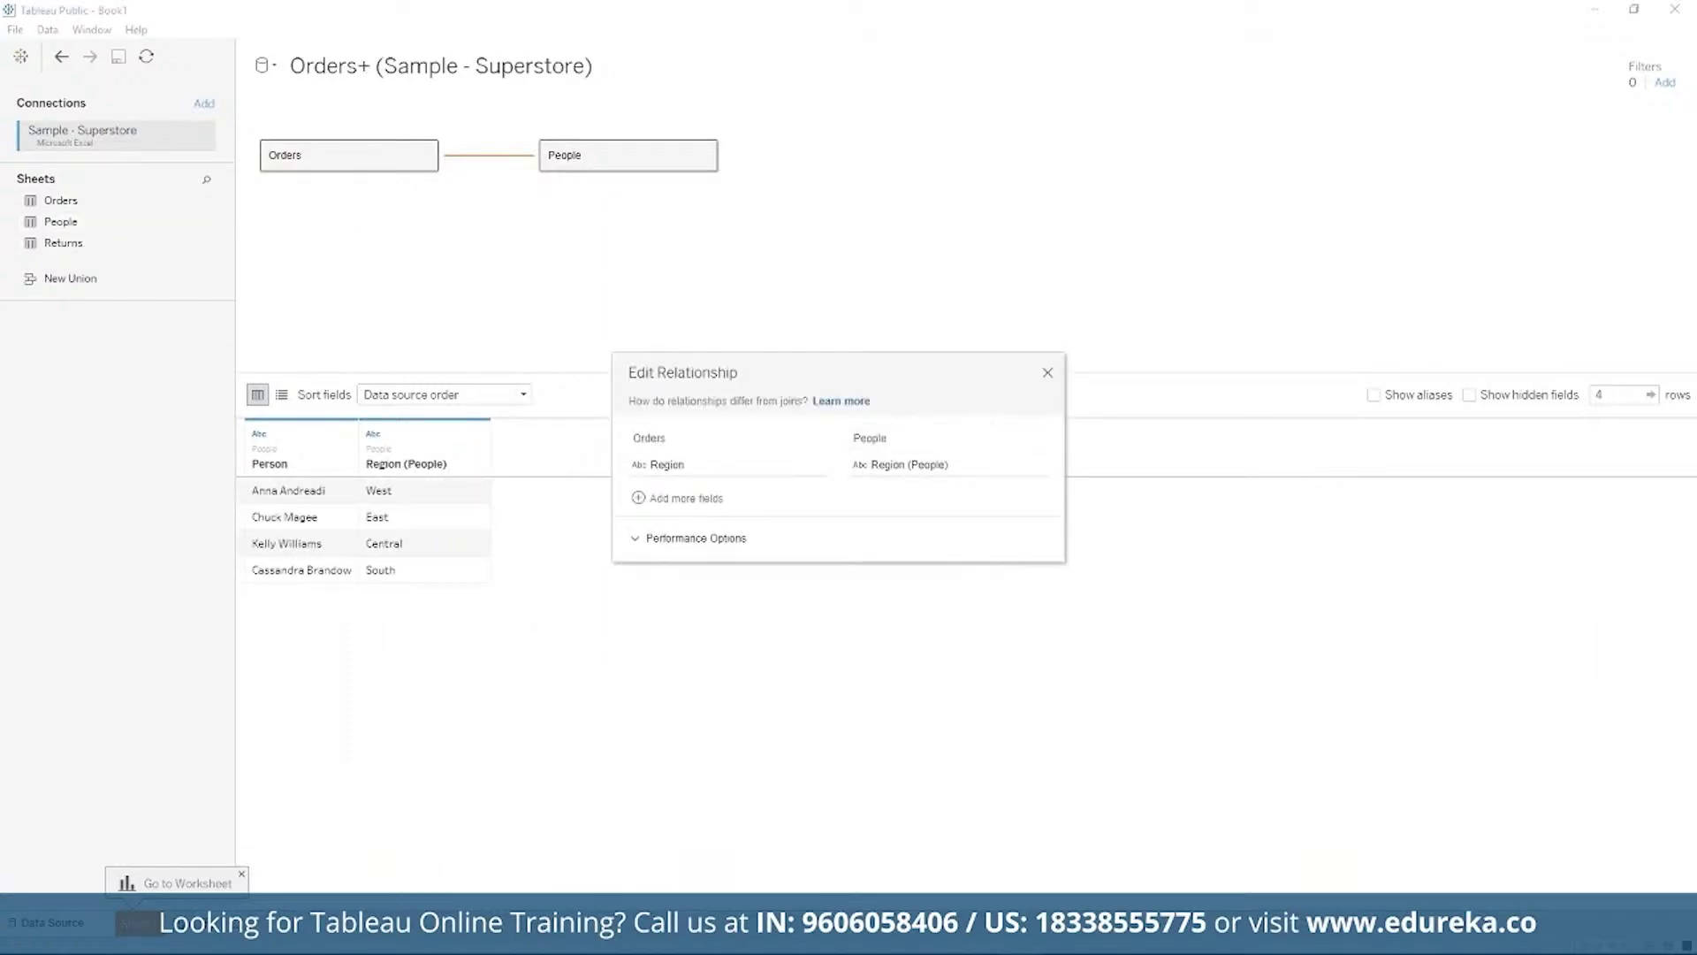
click(1049, 374)
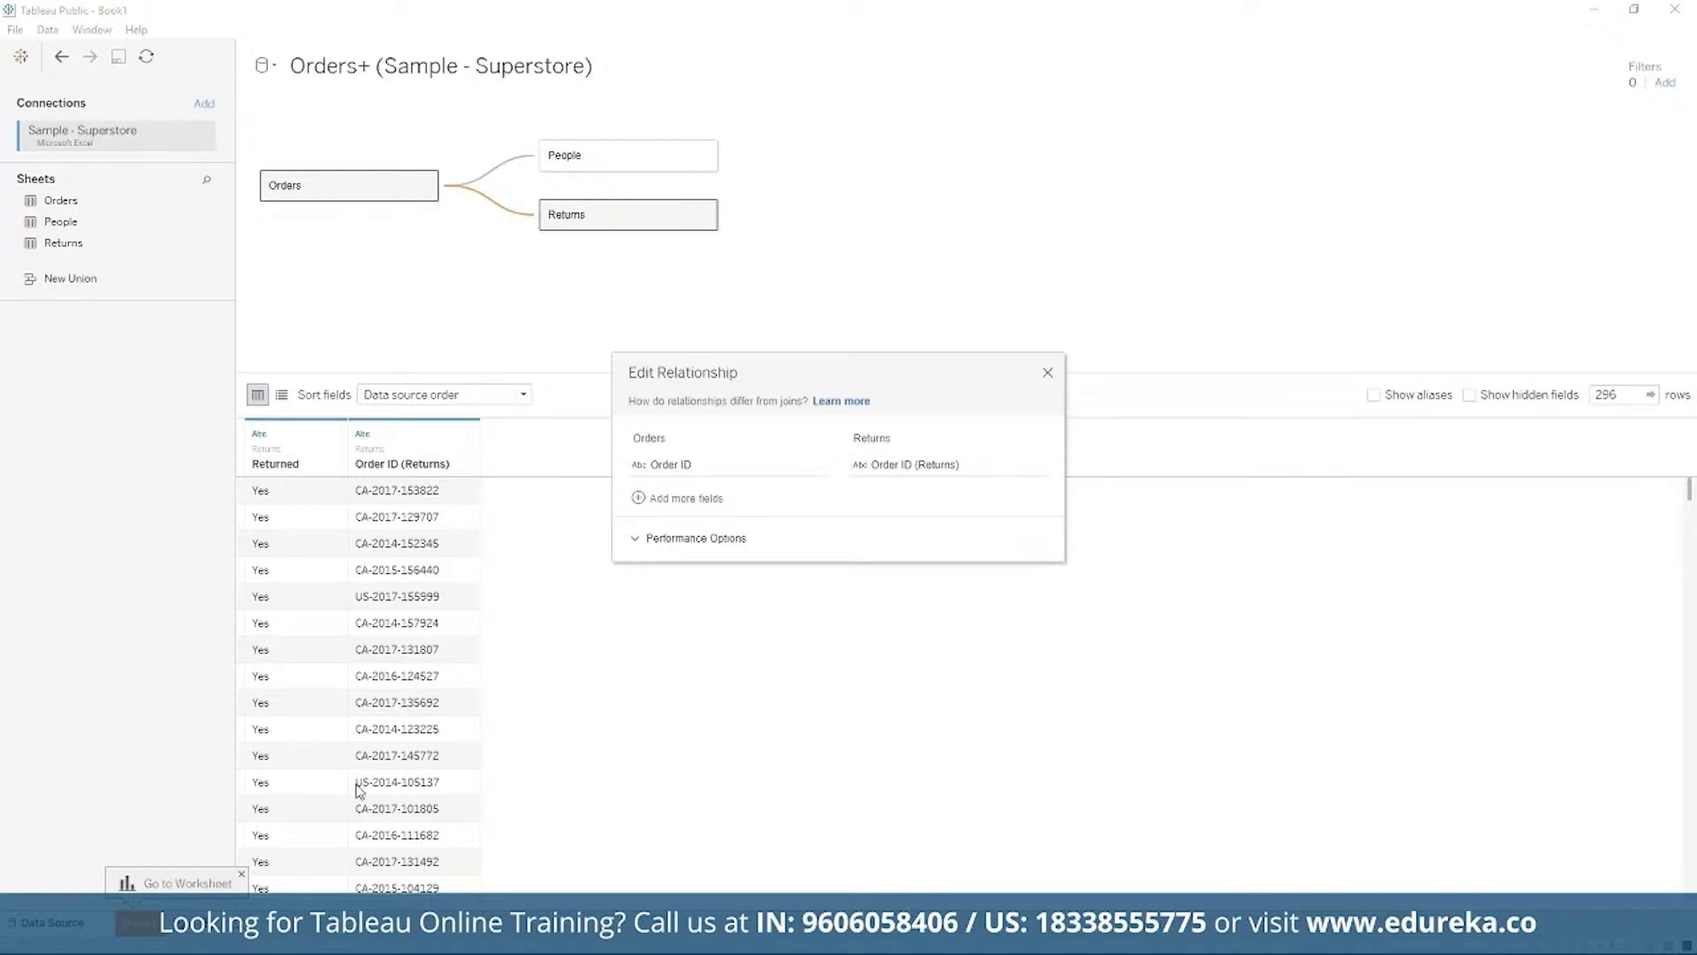
click(141, 924)
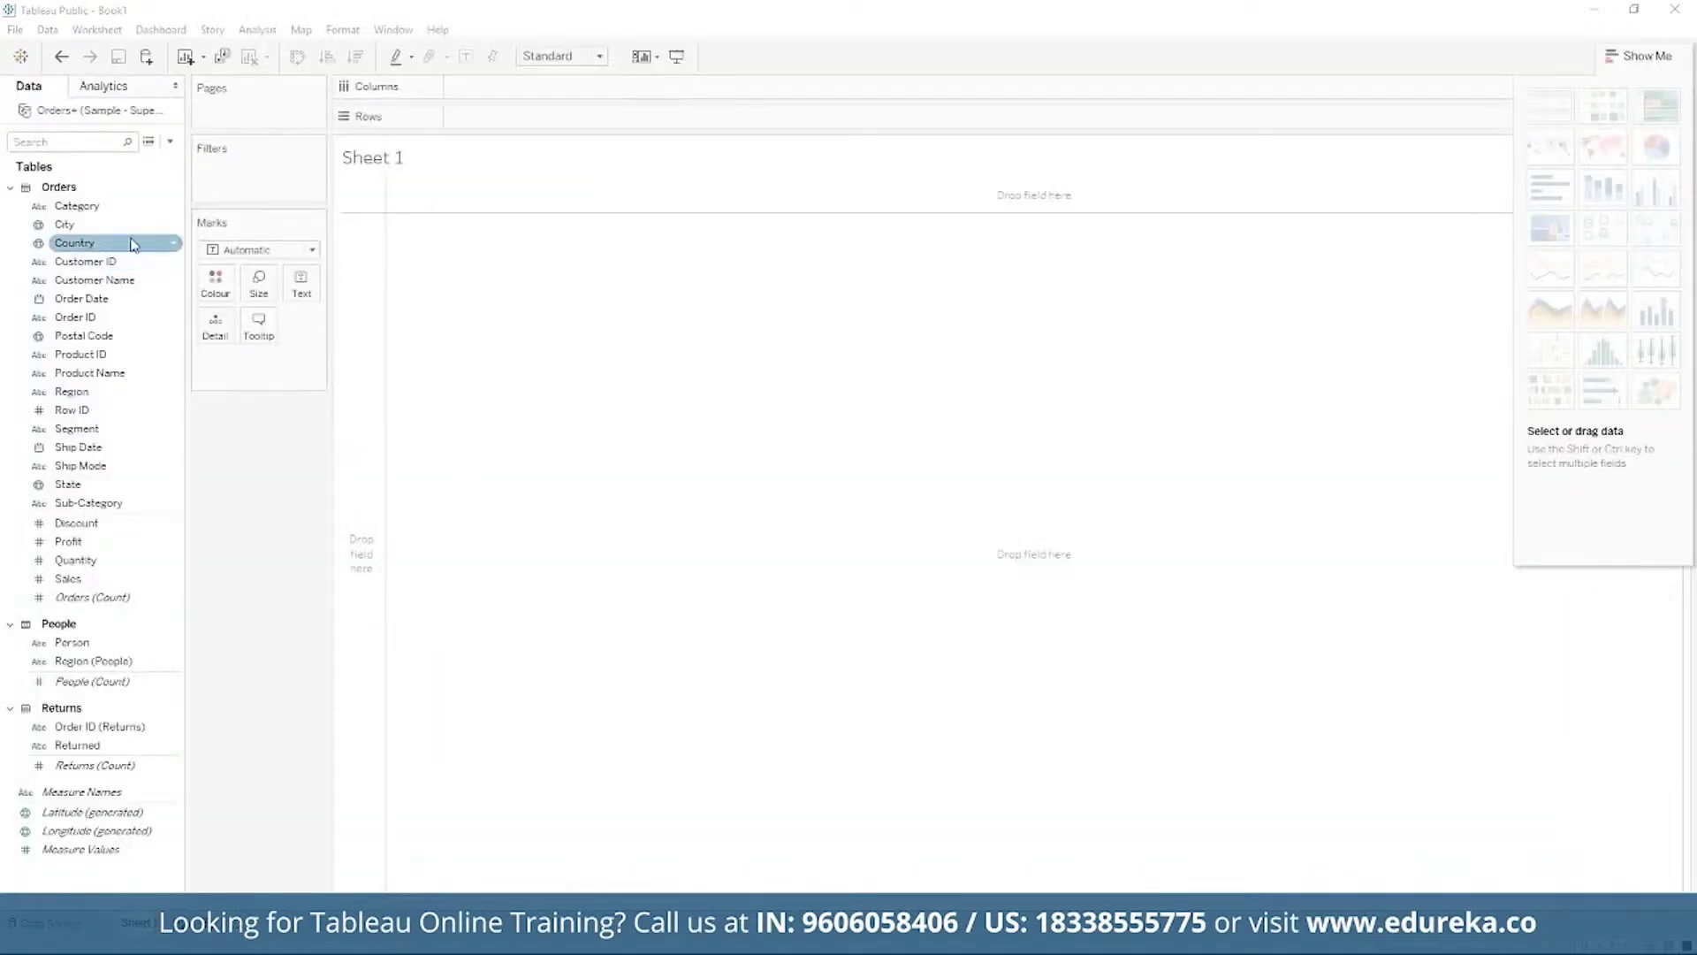
Examine the dimensions and measures available in the Orders table's field list.
click(112, 210)
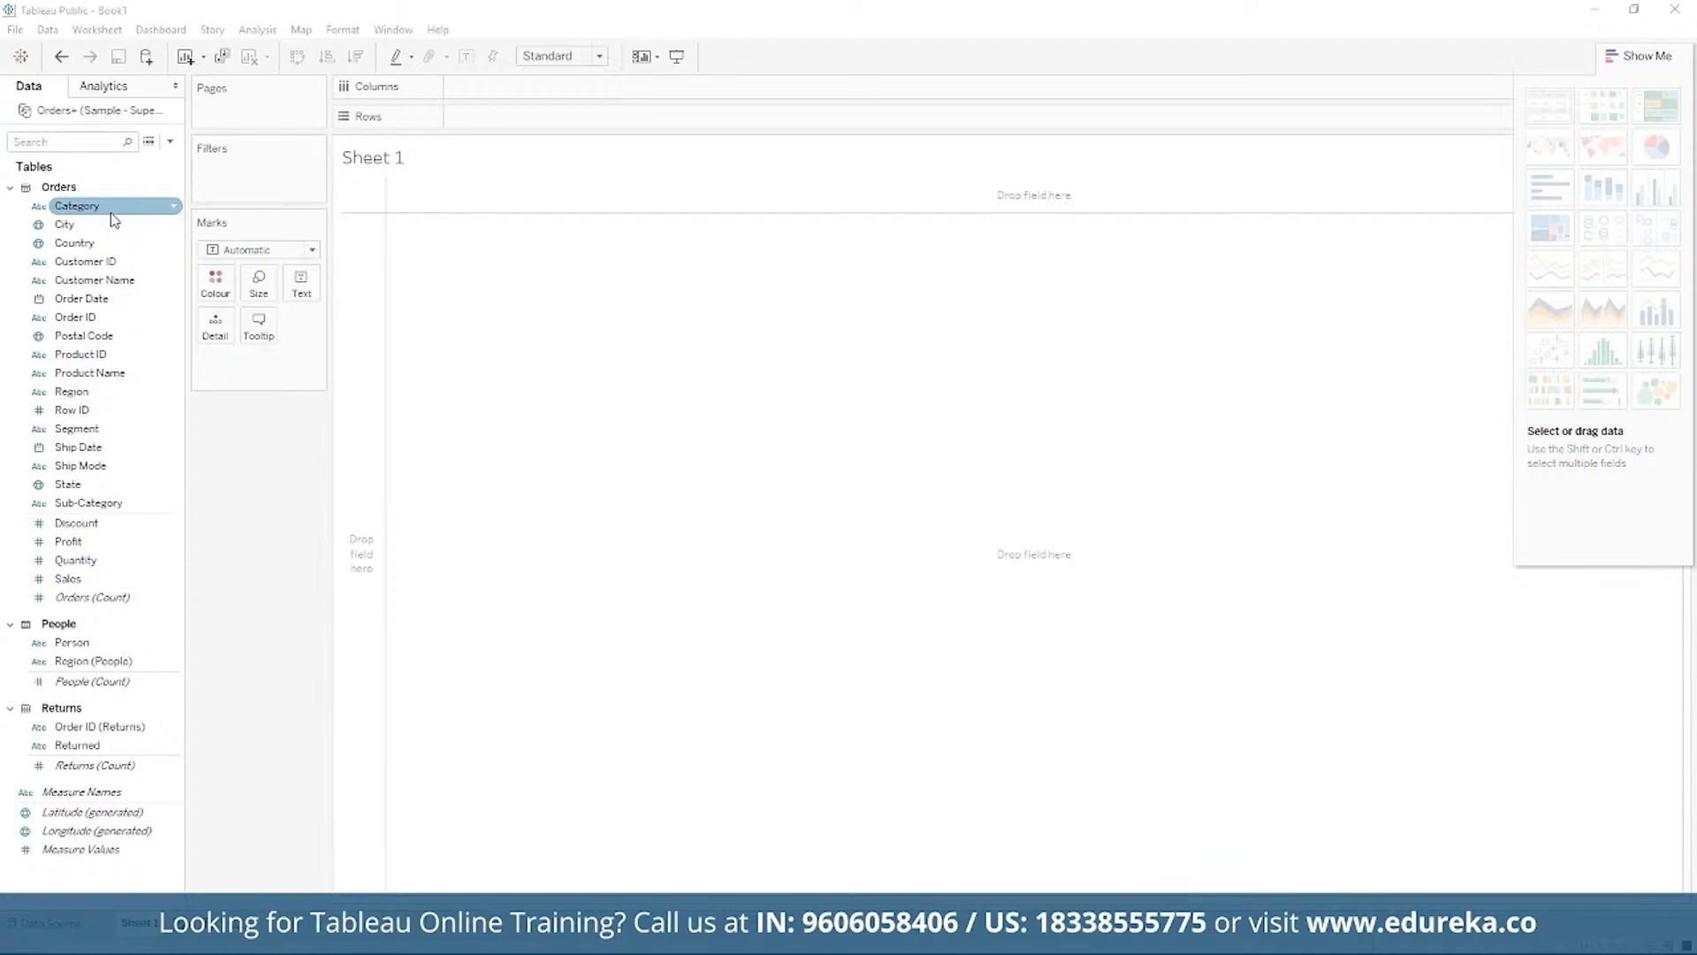
click(106, 246)
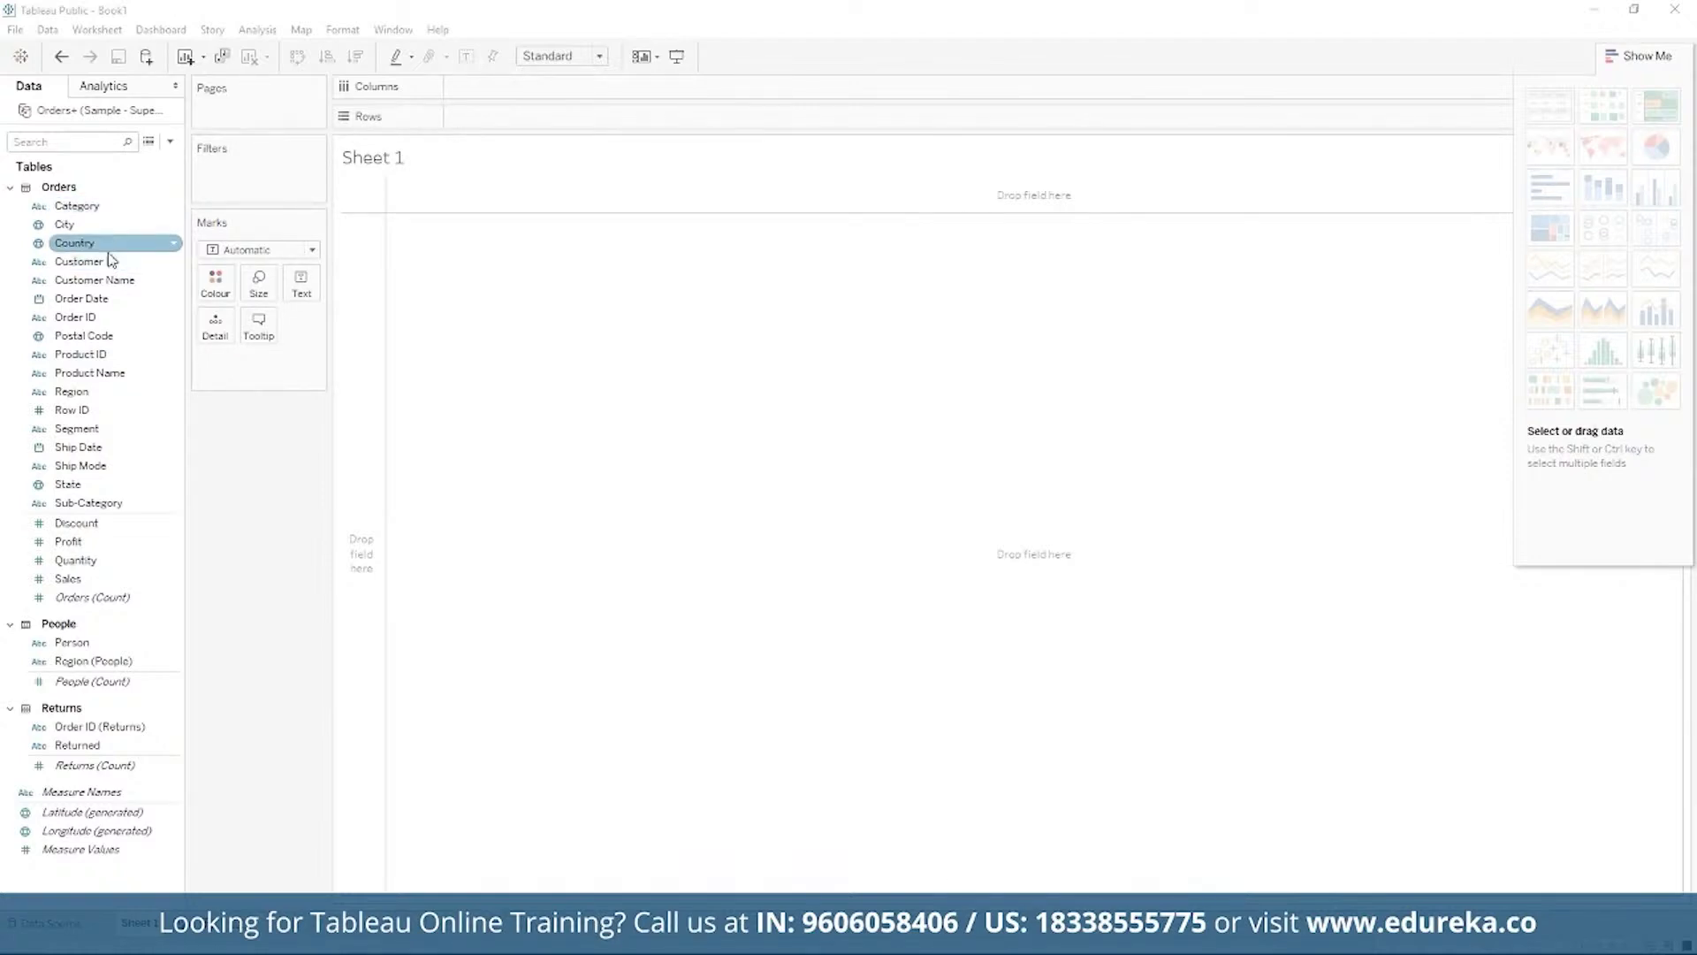
click(111, 206)
click(113, 224)
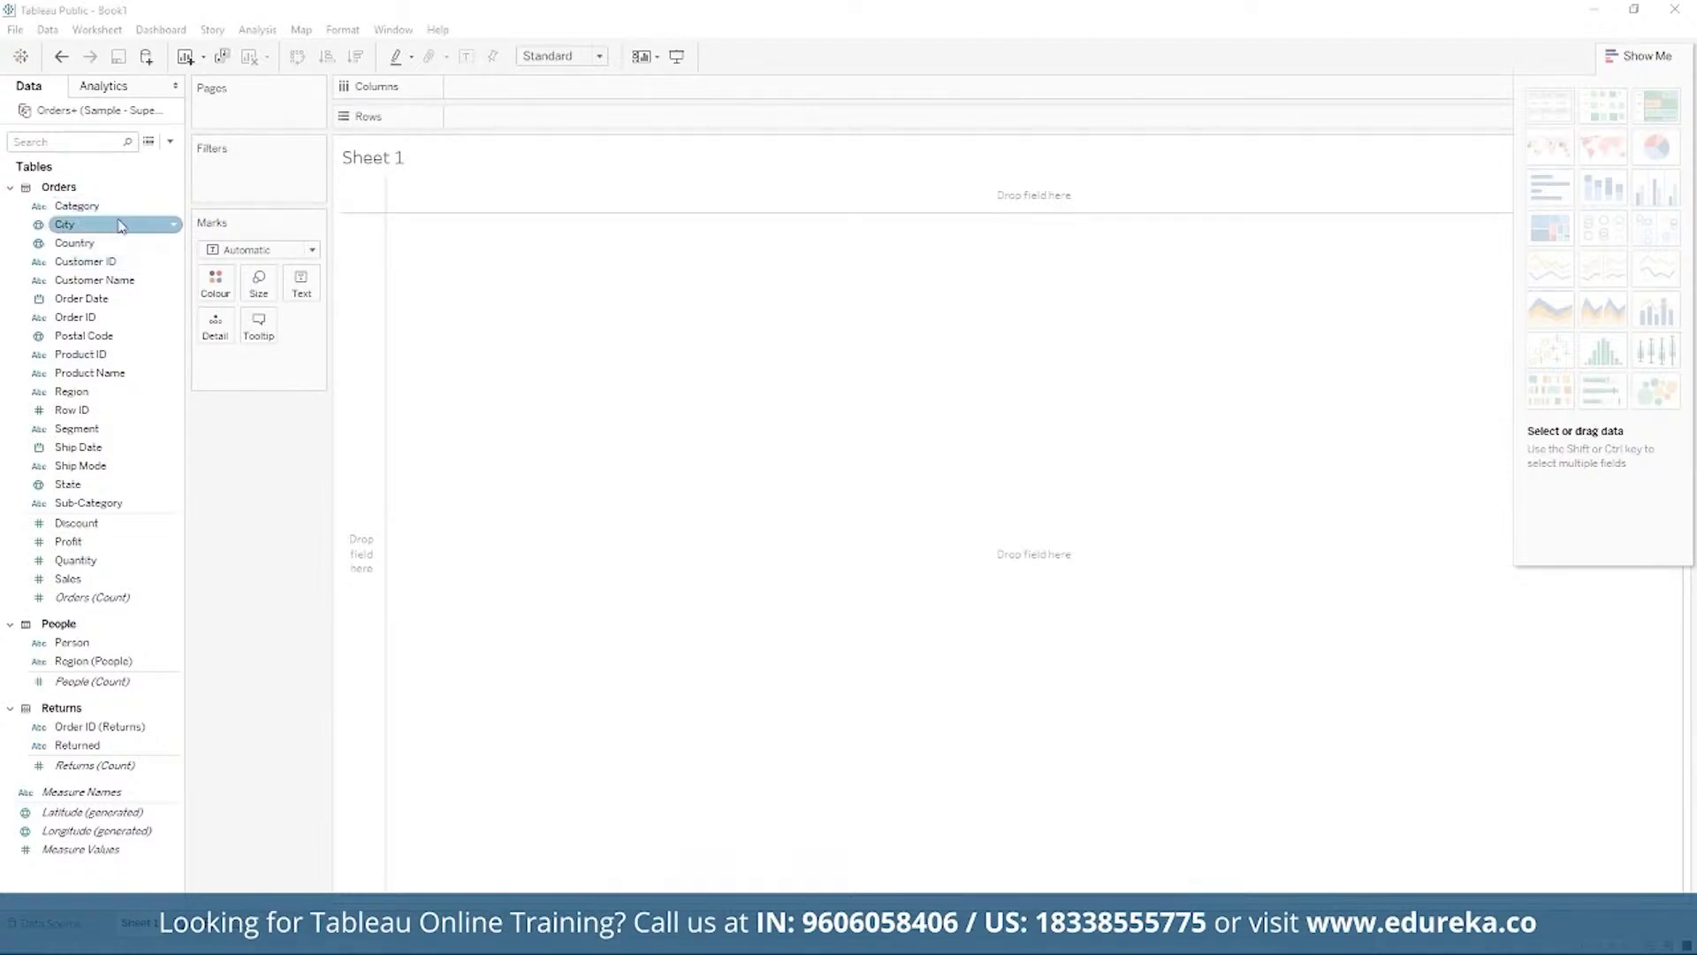
click(123, 243)
click(125, 280)
click(121, 392)
click(120, 411)
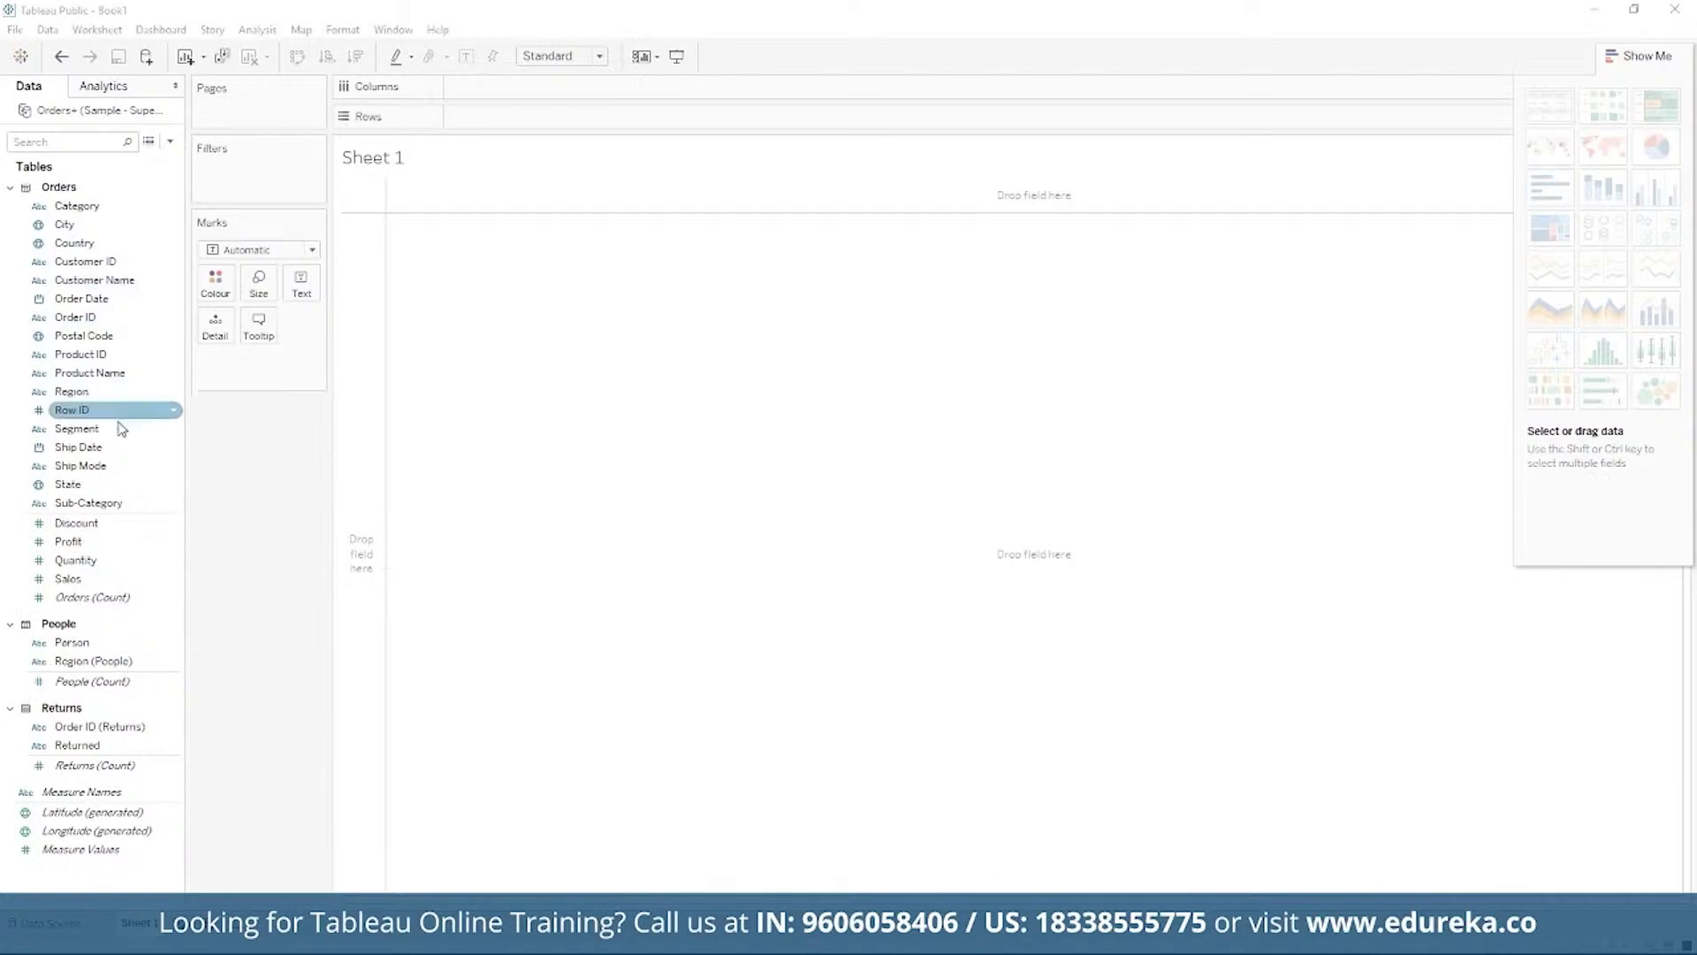
click(117, 429)
click(117, 448)
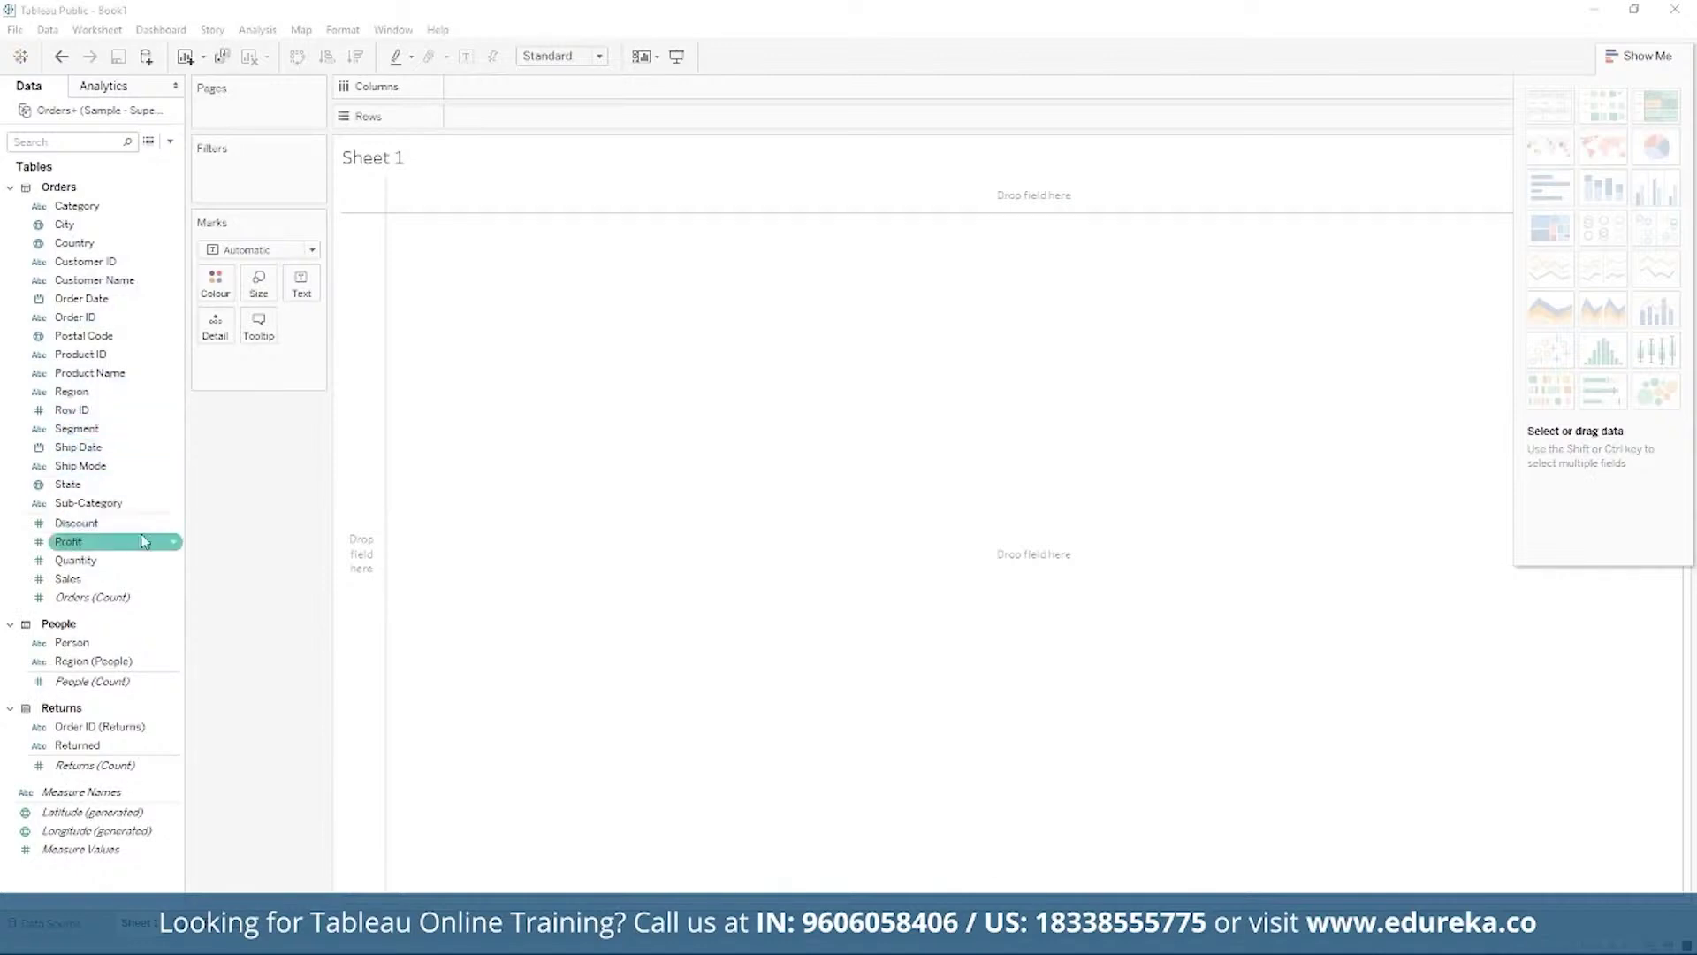
click(133, 560)
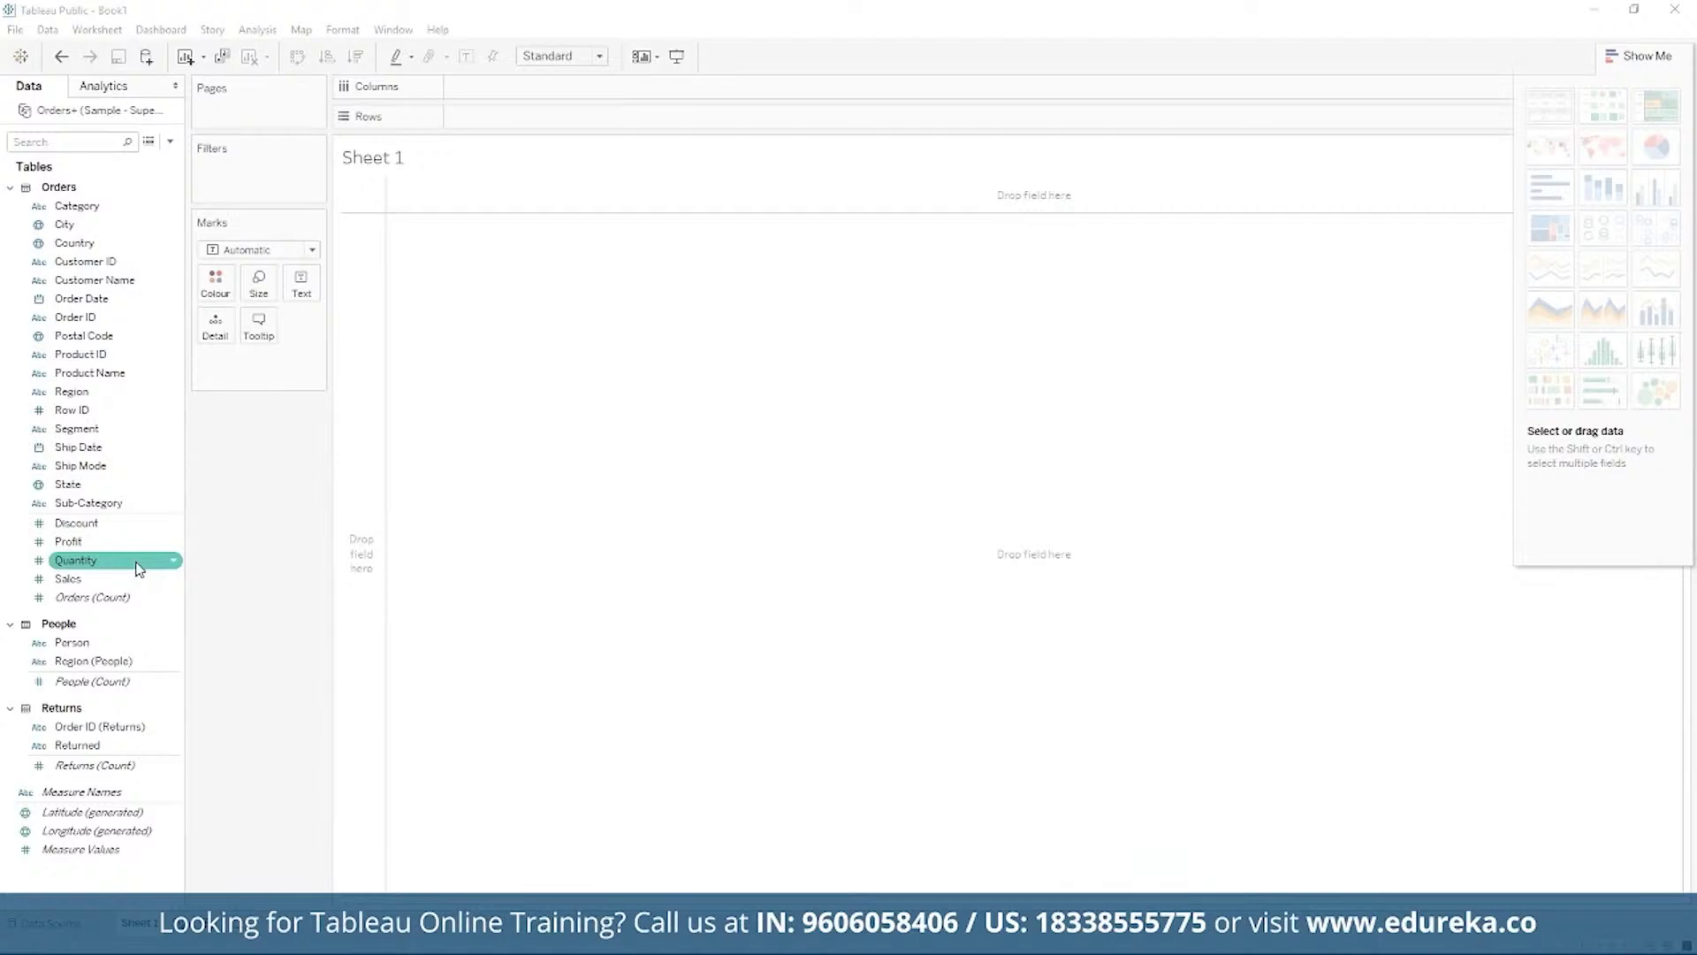
Plot Profit by year of Order Date, with Profit on Rows and Order Date on Columns.
drag(139, 568, 427, 306)
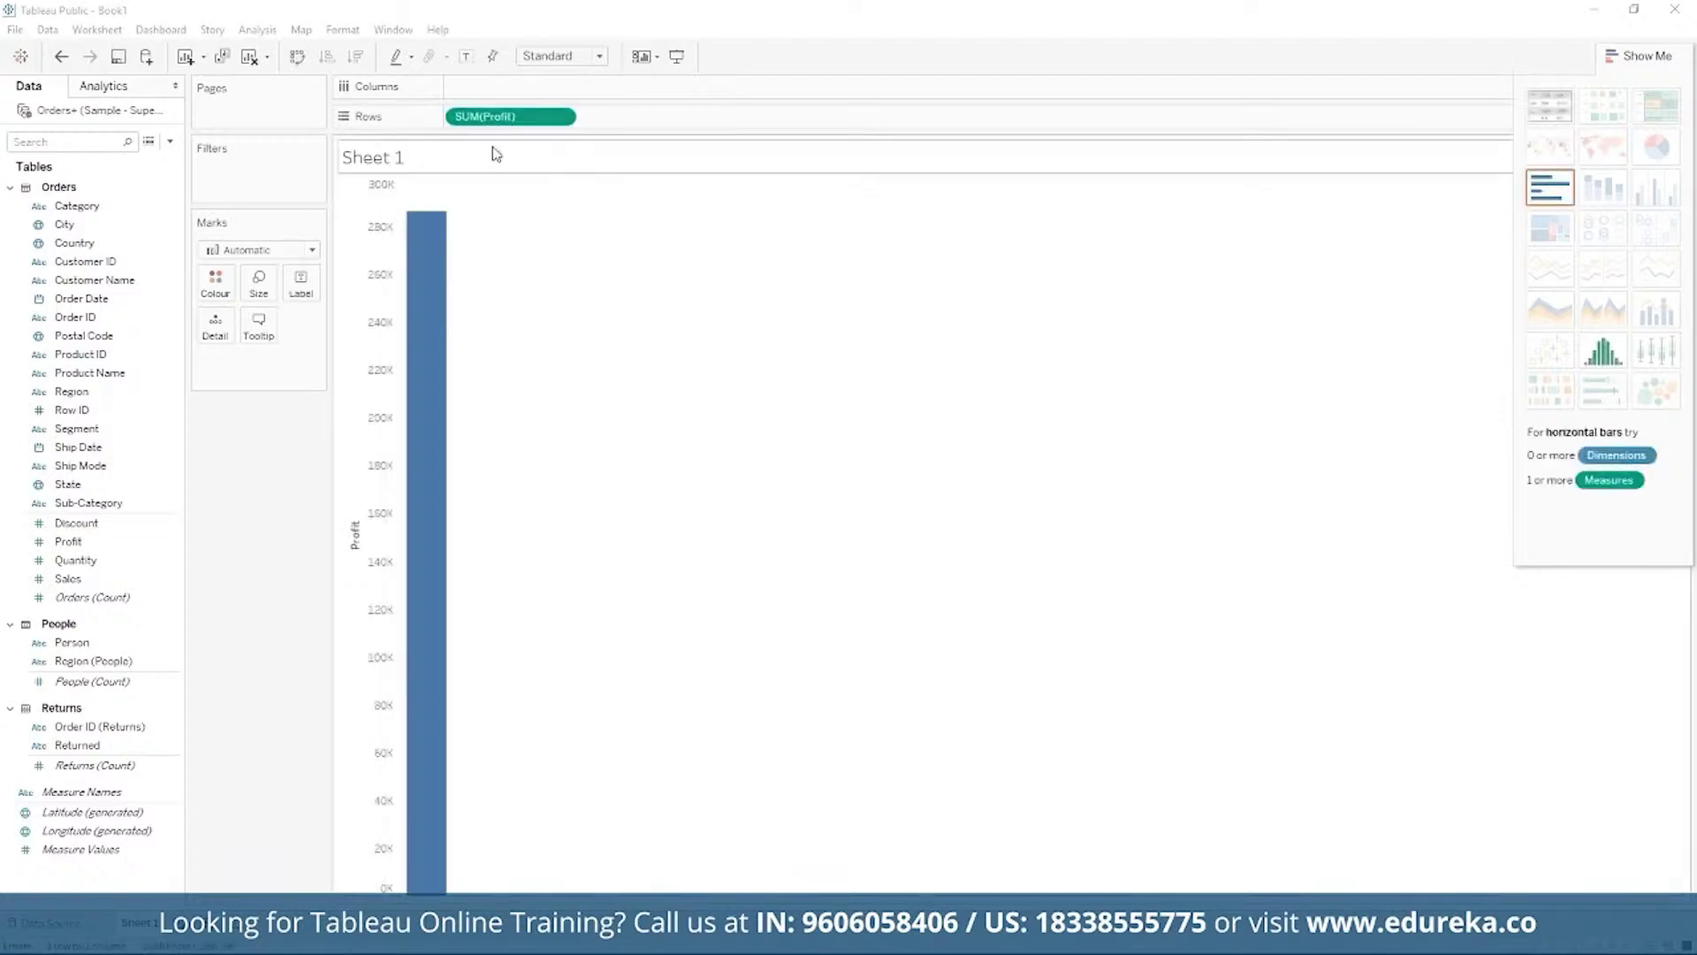
mouse_move(434, 259)
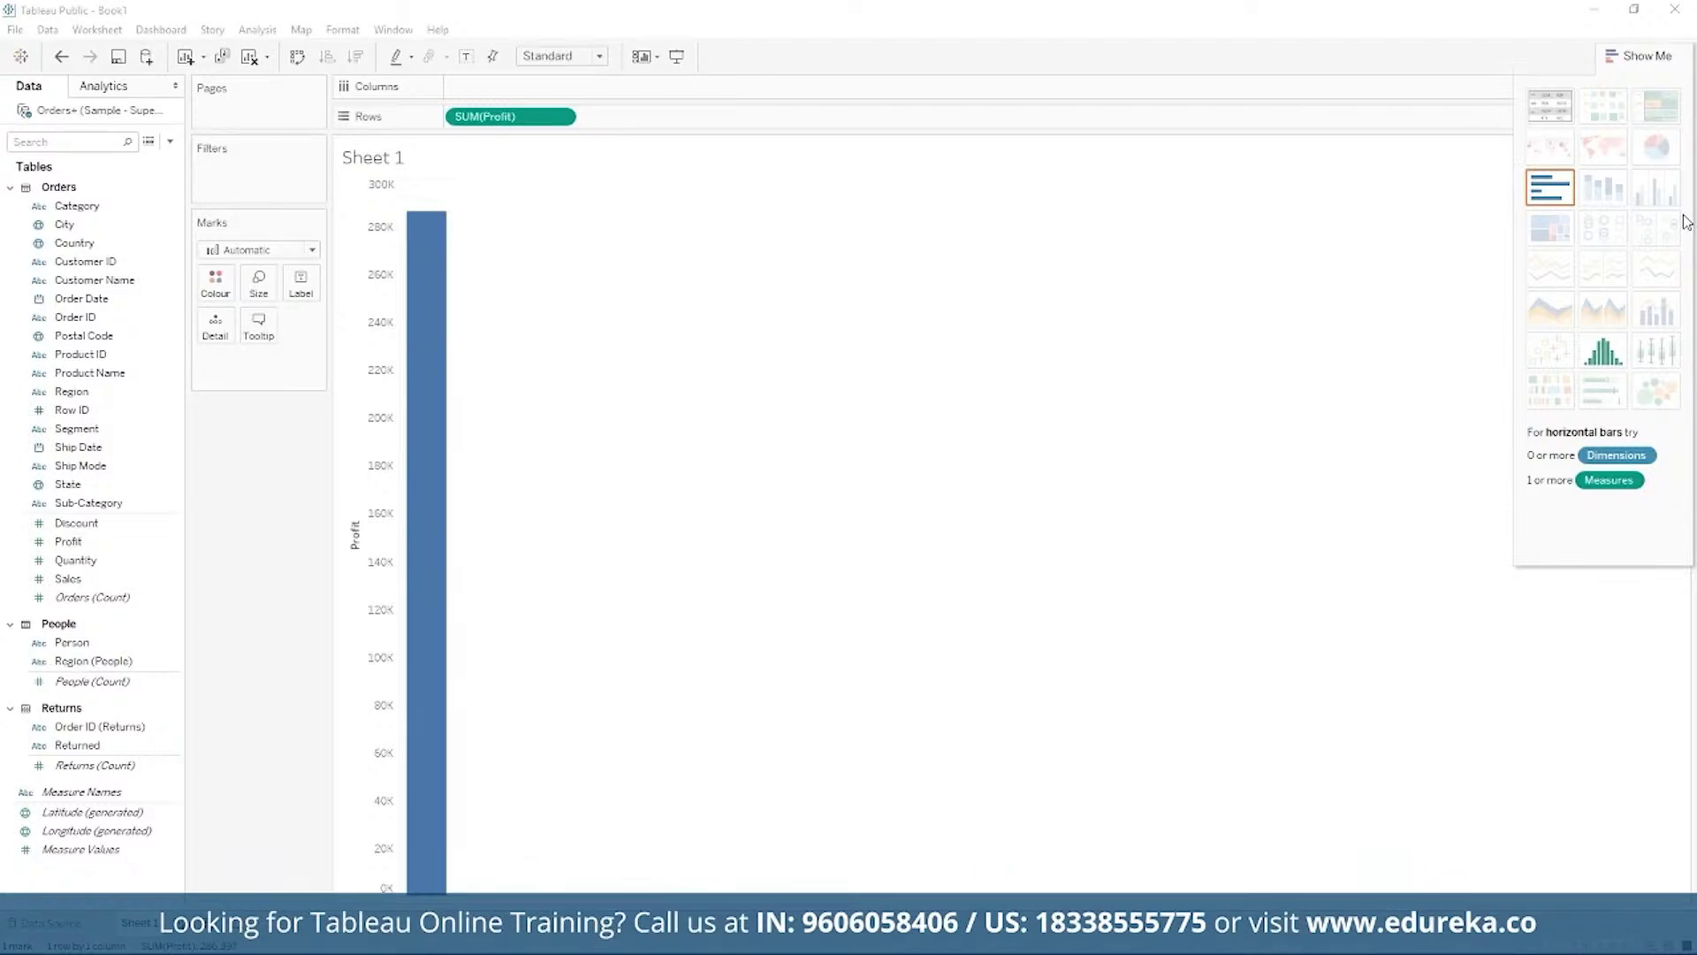
drag(81, 298, 485, 292)
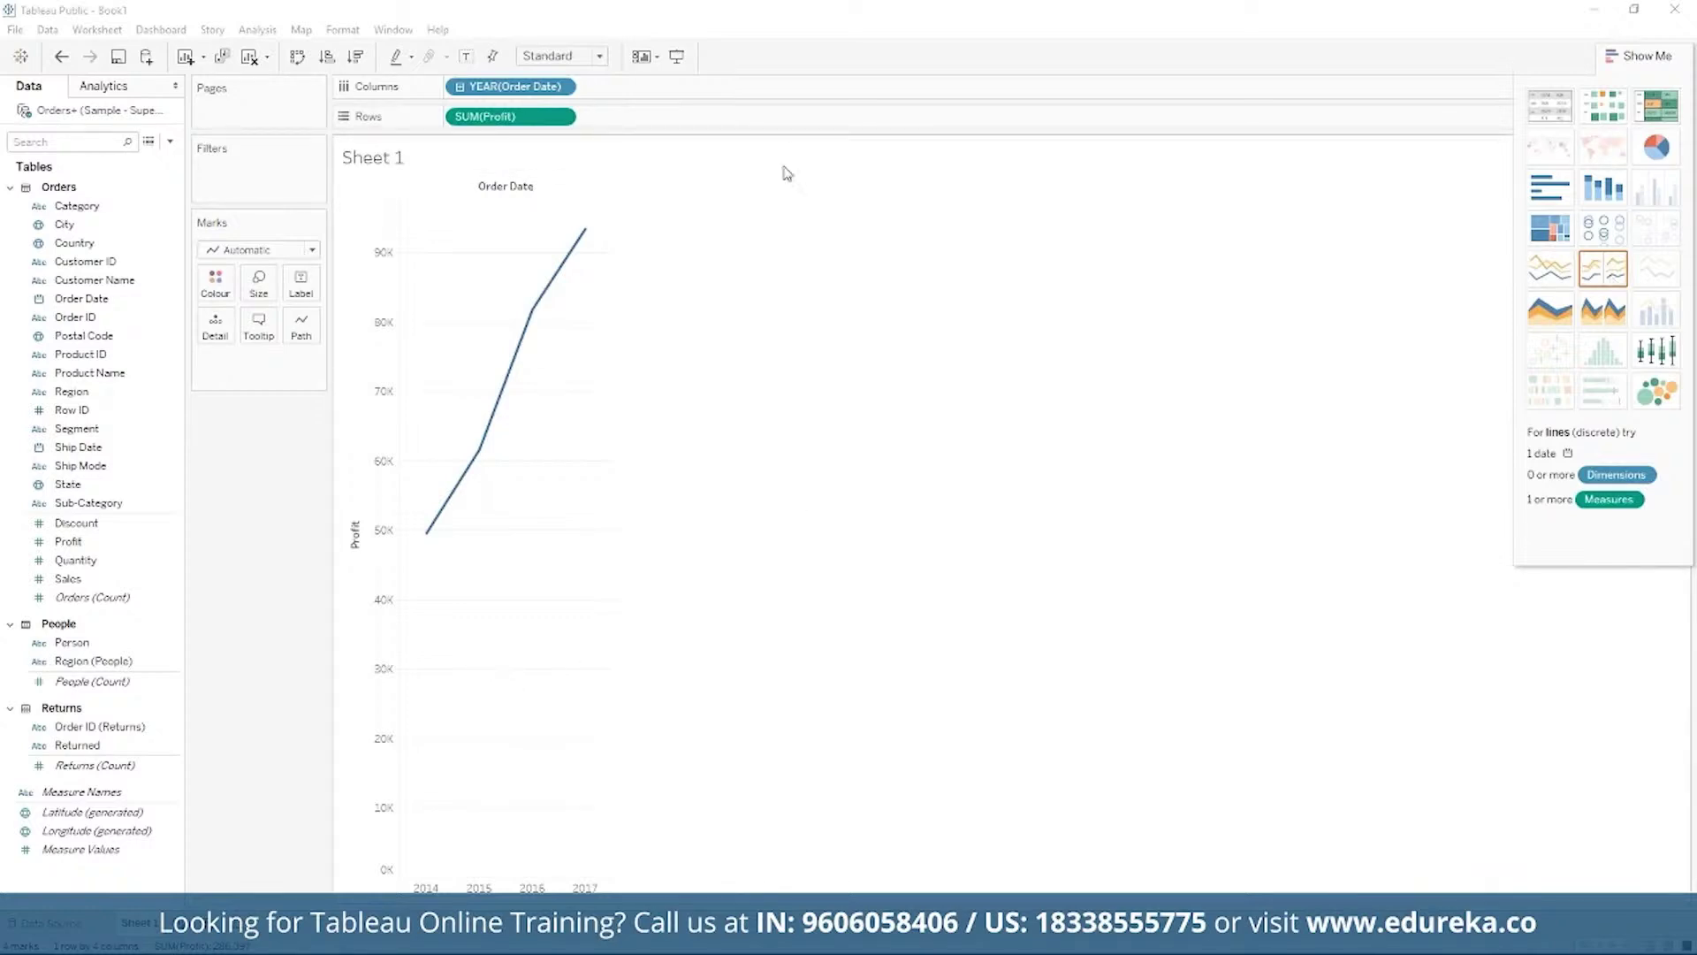
Drill Order Date down to quarters and replace the year and quarter breakdown with months only.
click(460, 87)
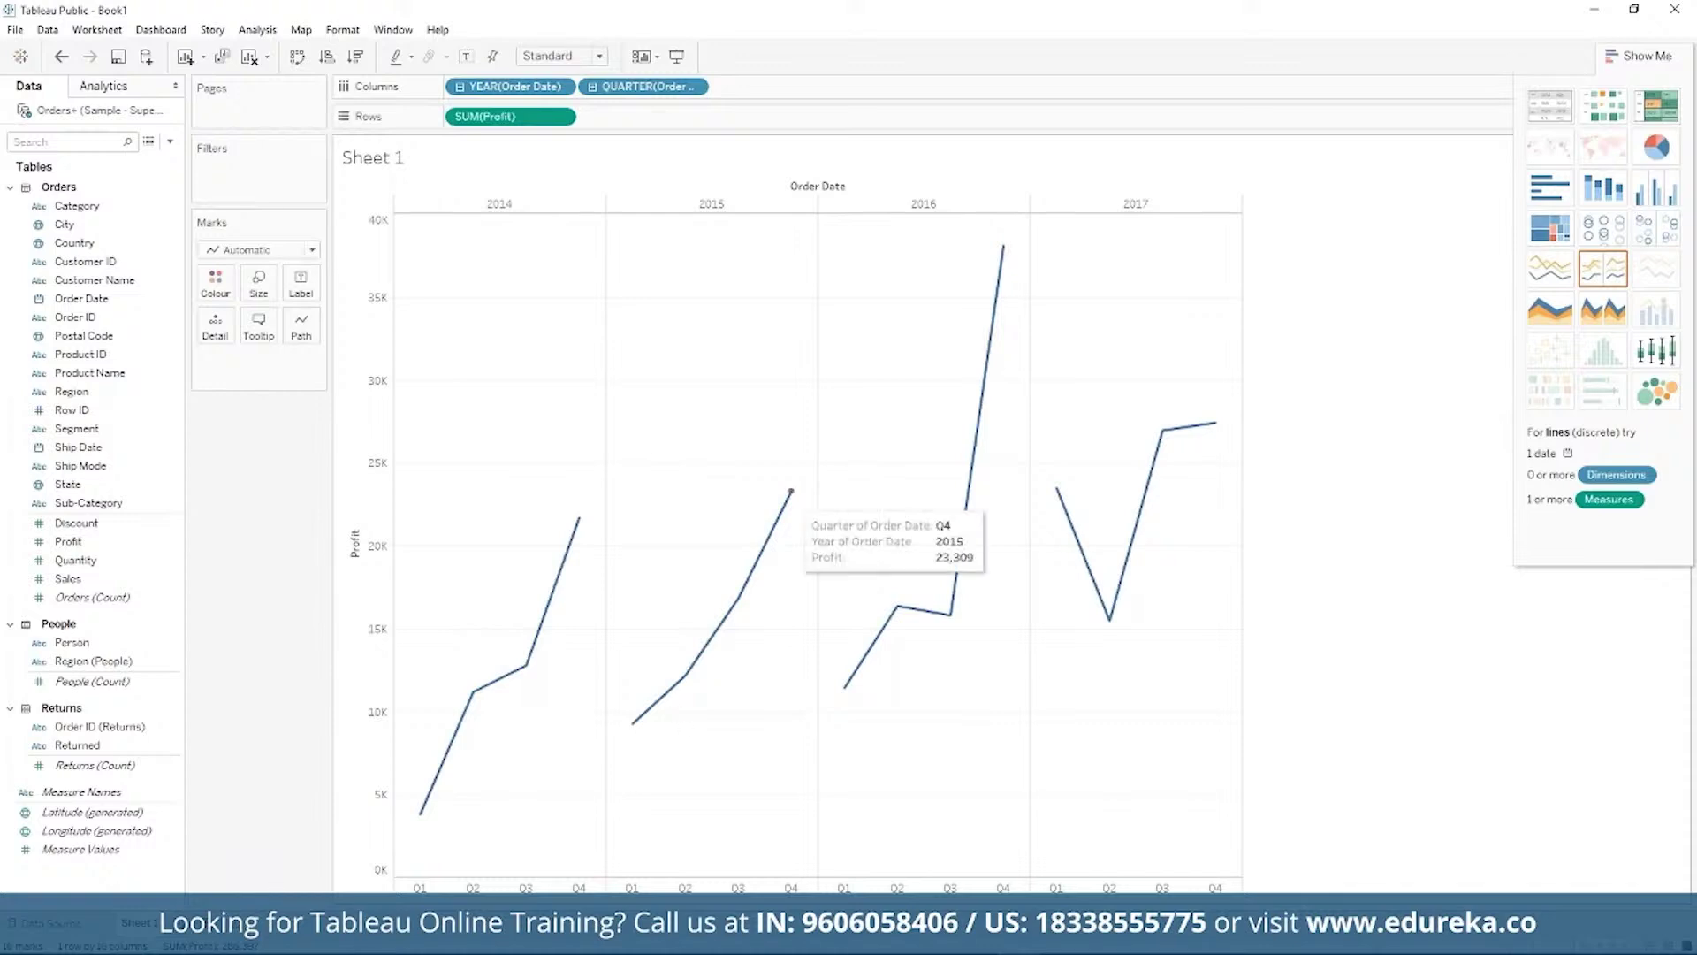
mouse_move(570, 582)
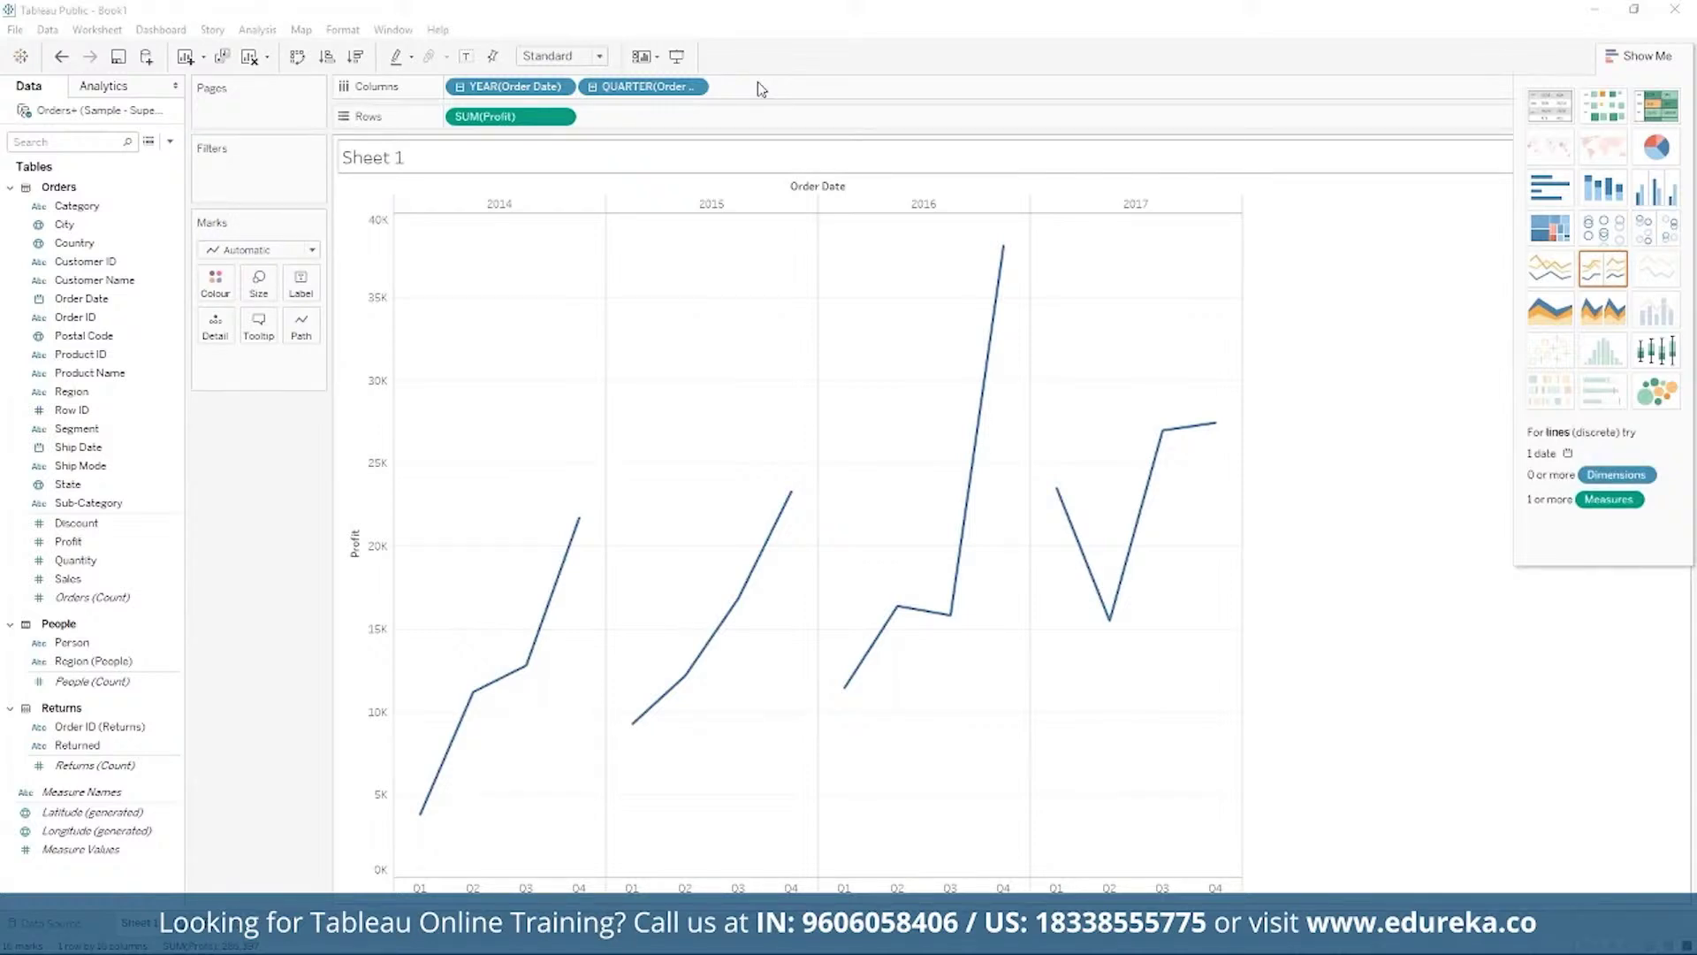
click(560, 87)
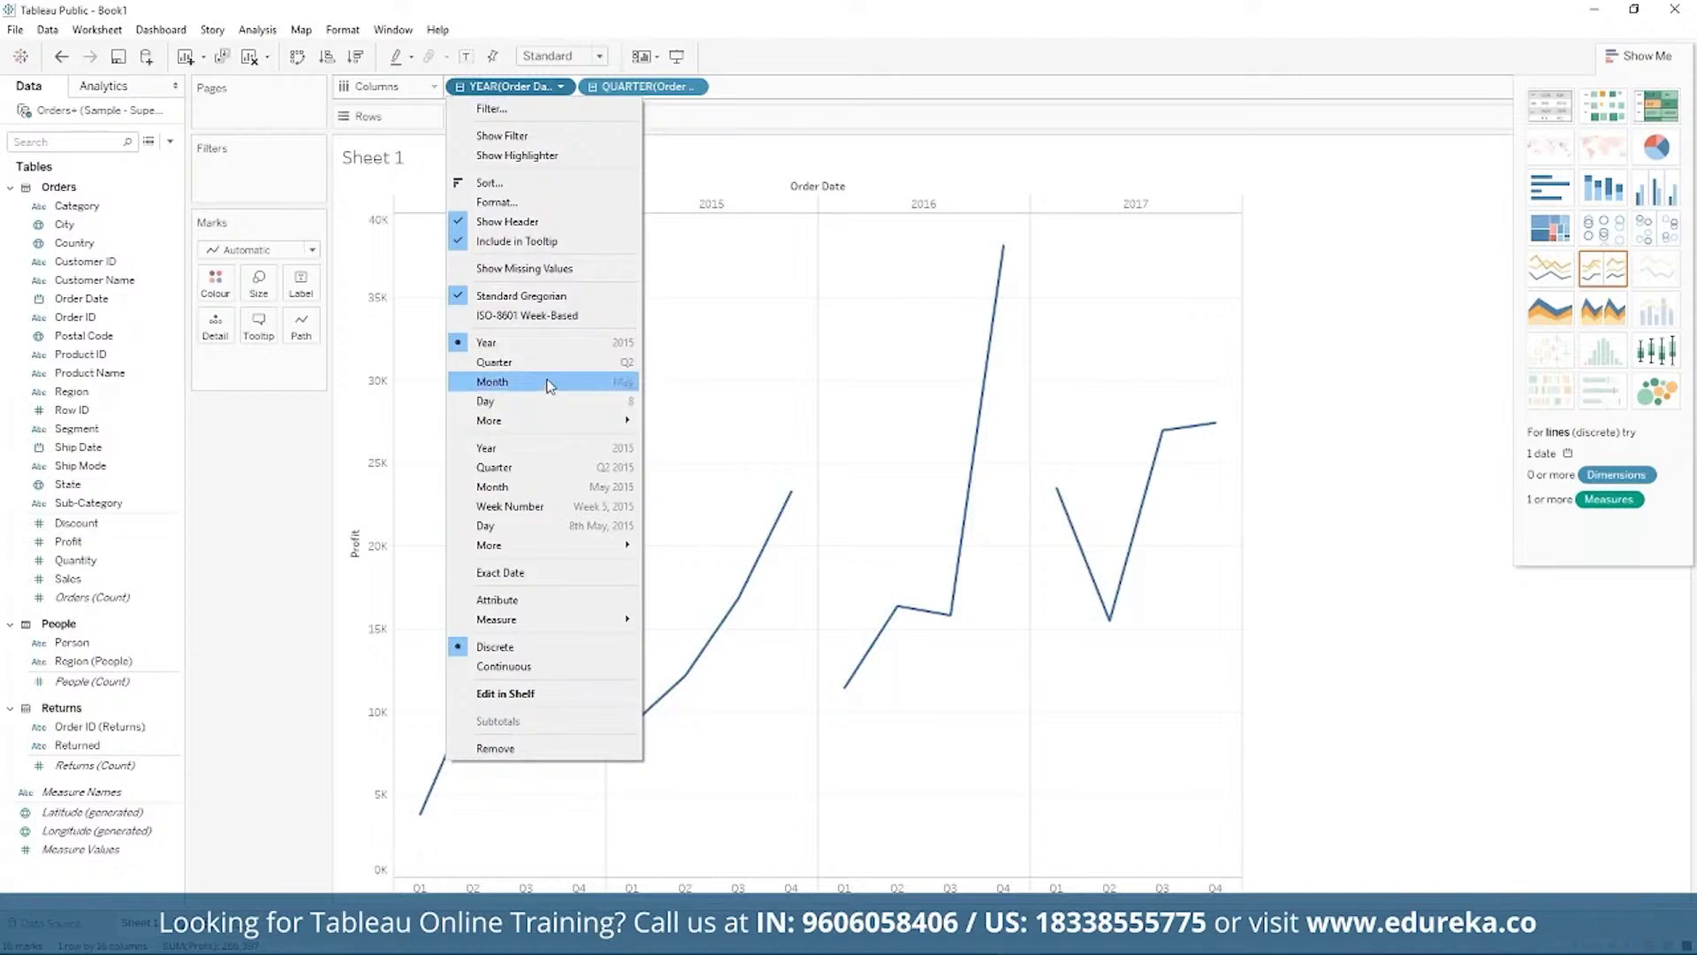
key(Escape)
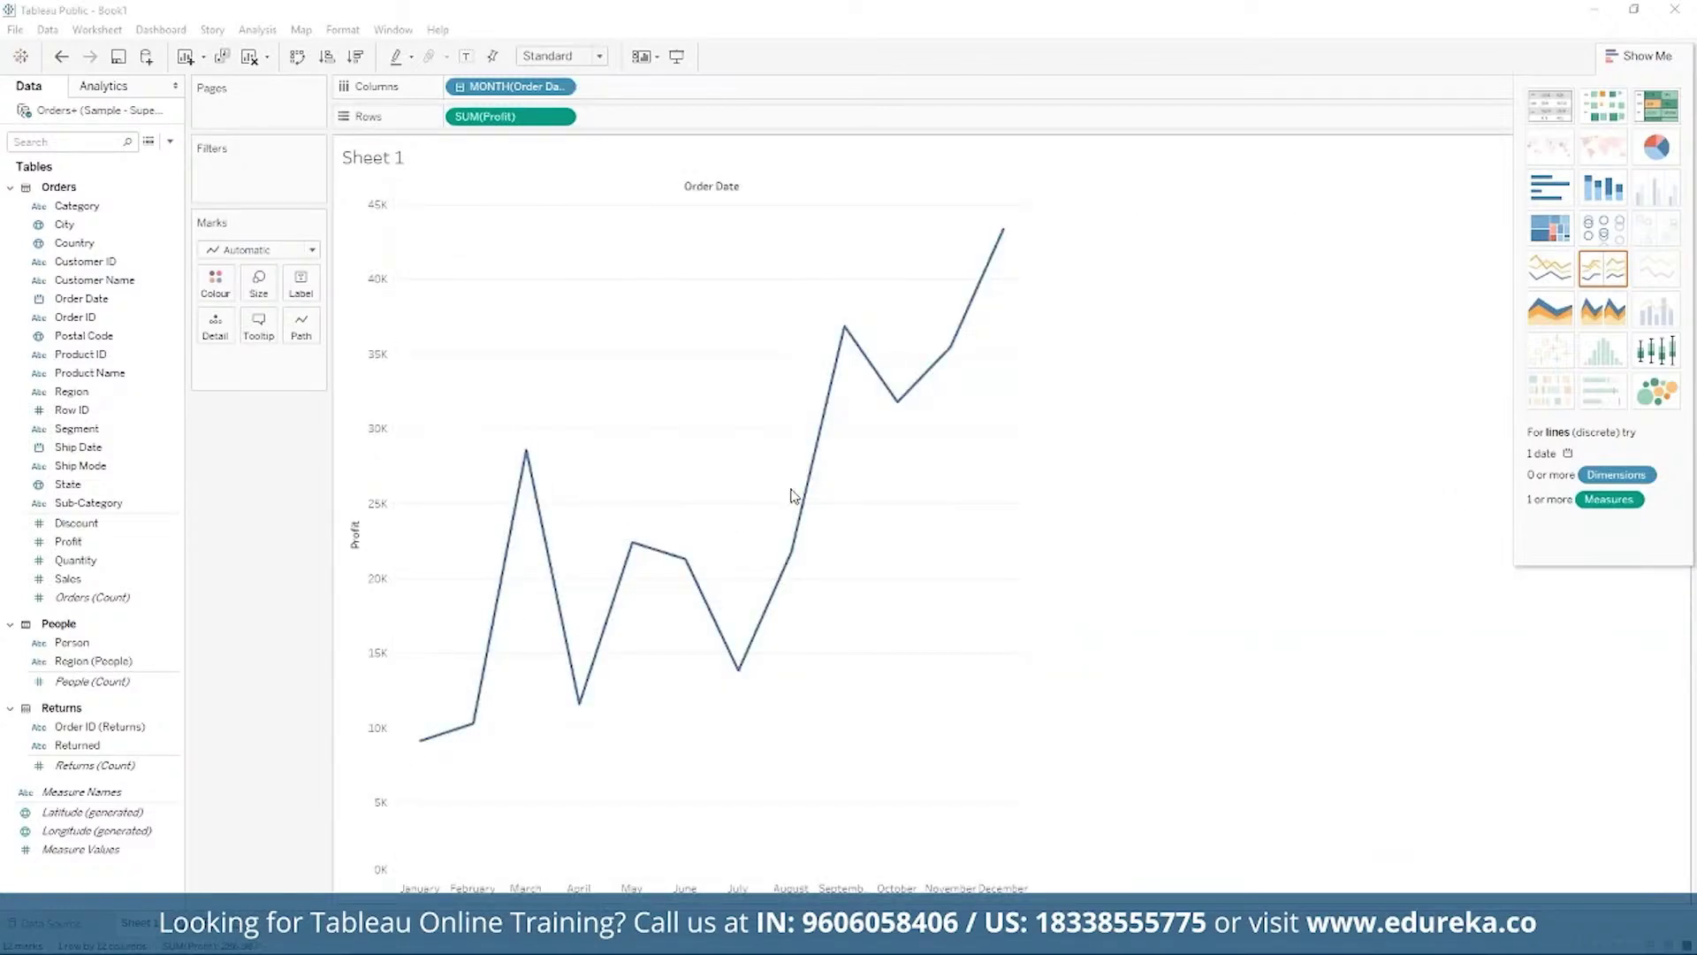
mouse_move(800, 495)
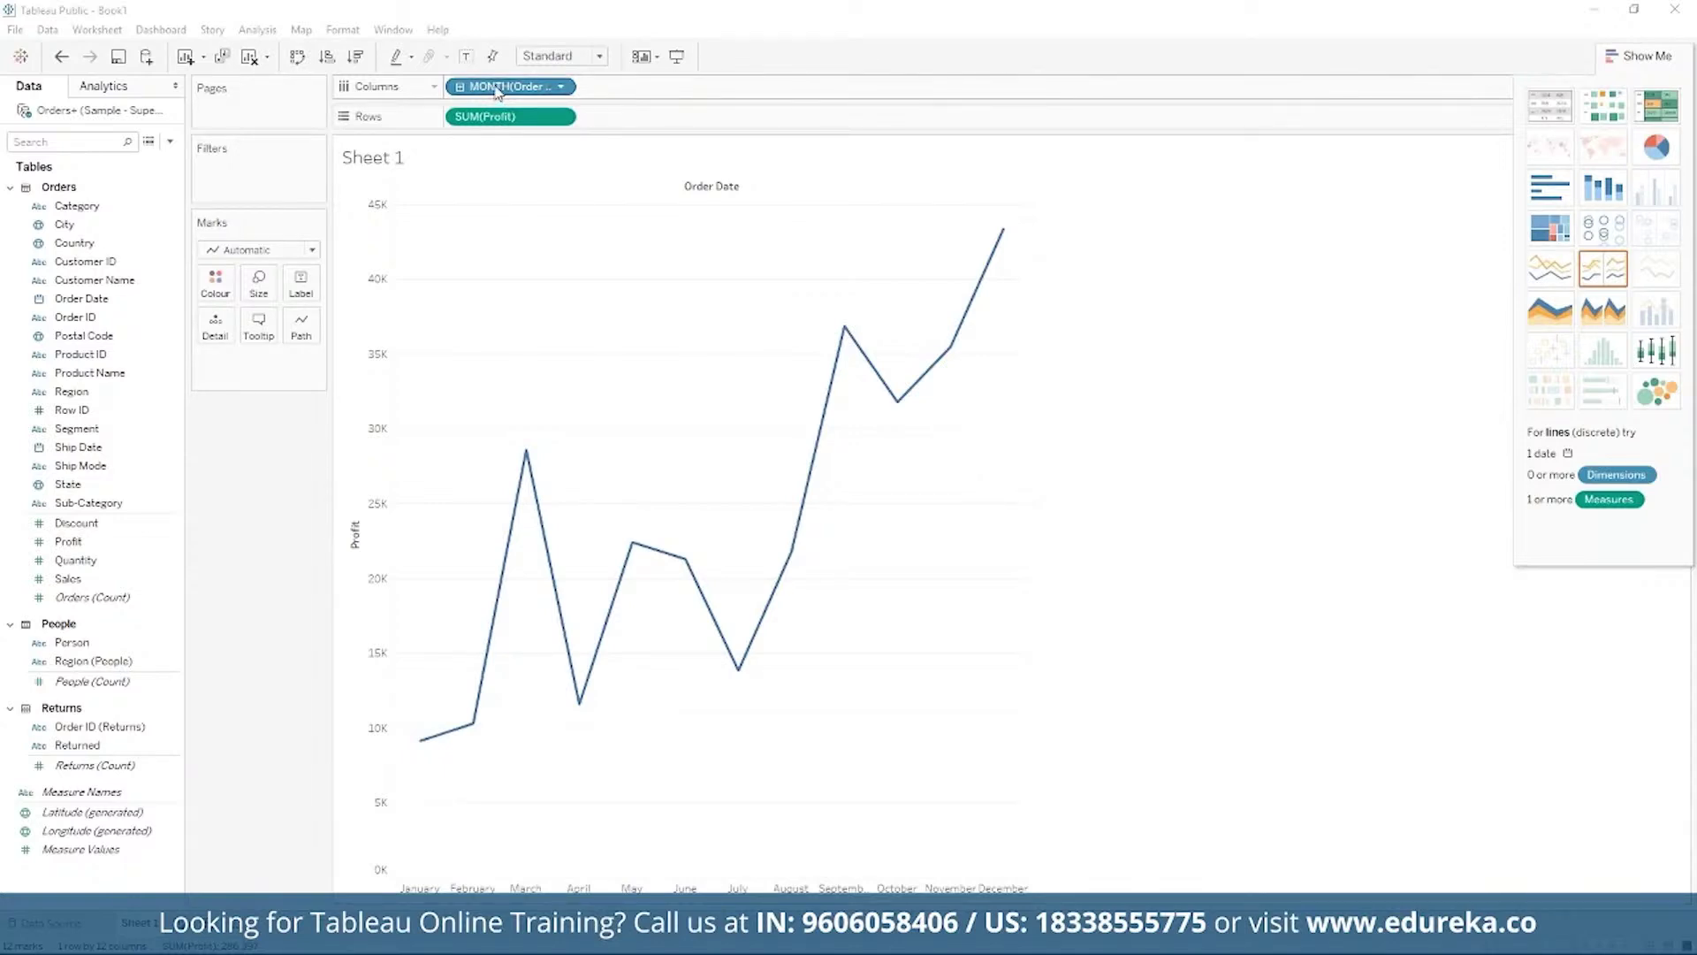
Colour the profit line by month of Order Date and split the chart into rows by Category.
drag(498, 91, 221, 277)
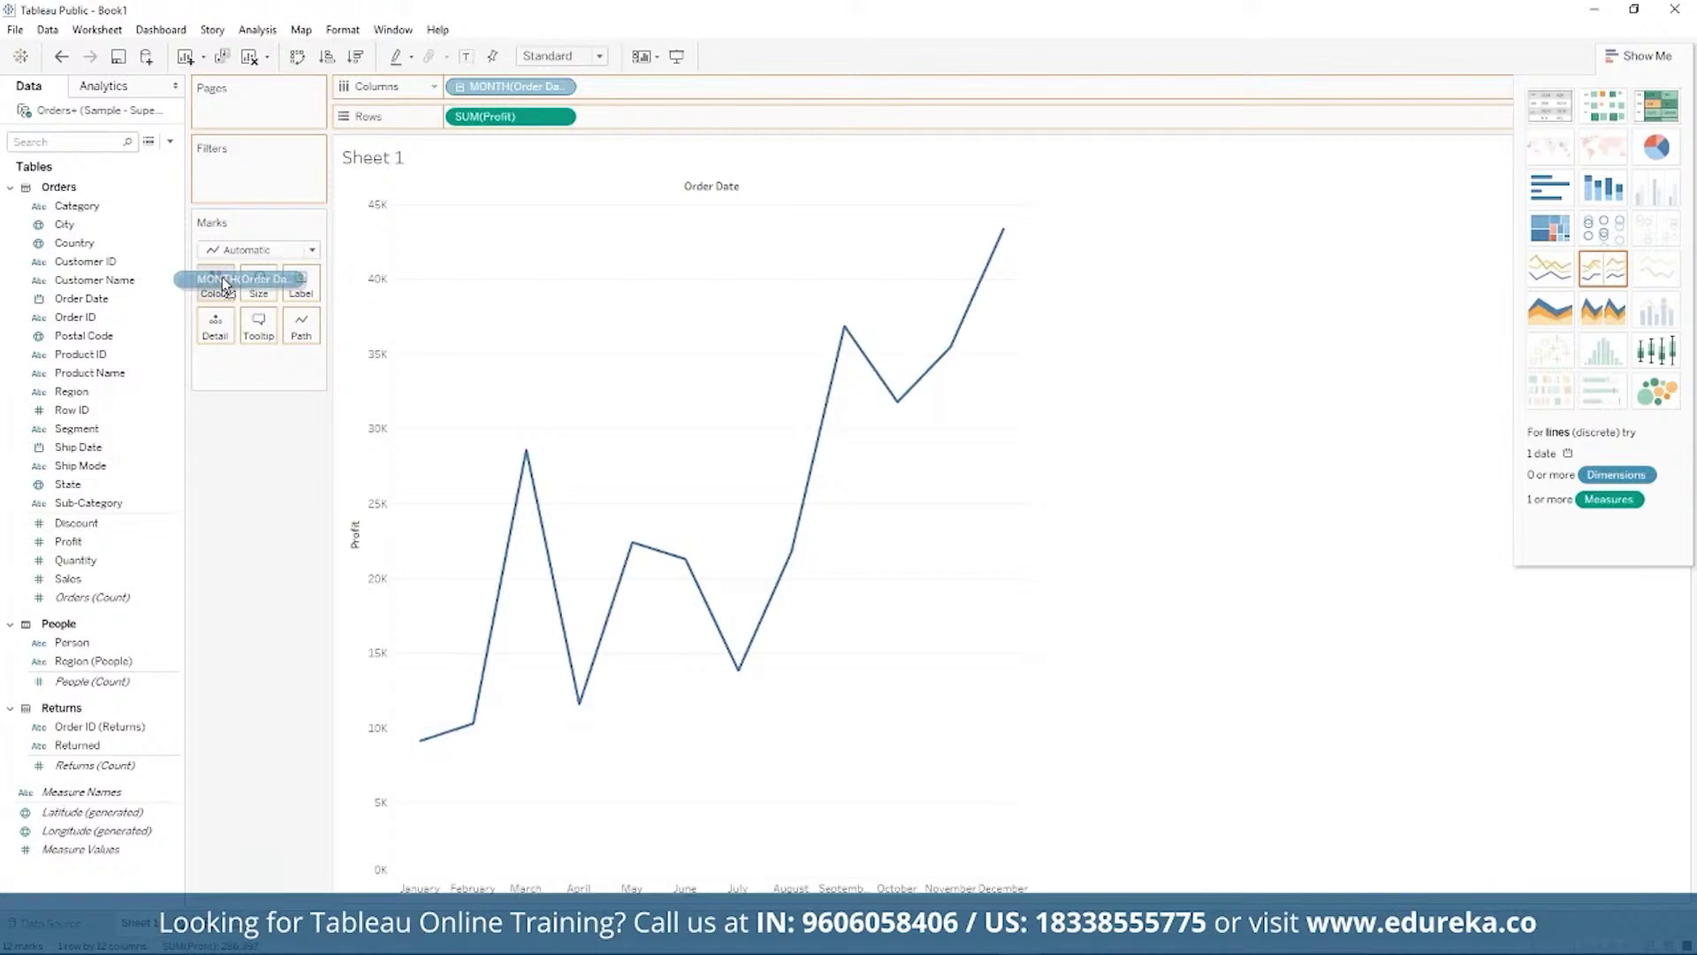
drag(221, 277, 219, 279)
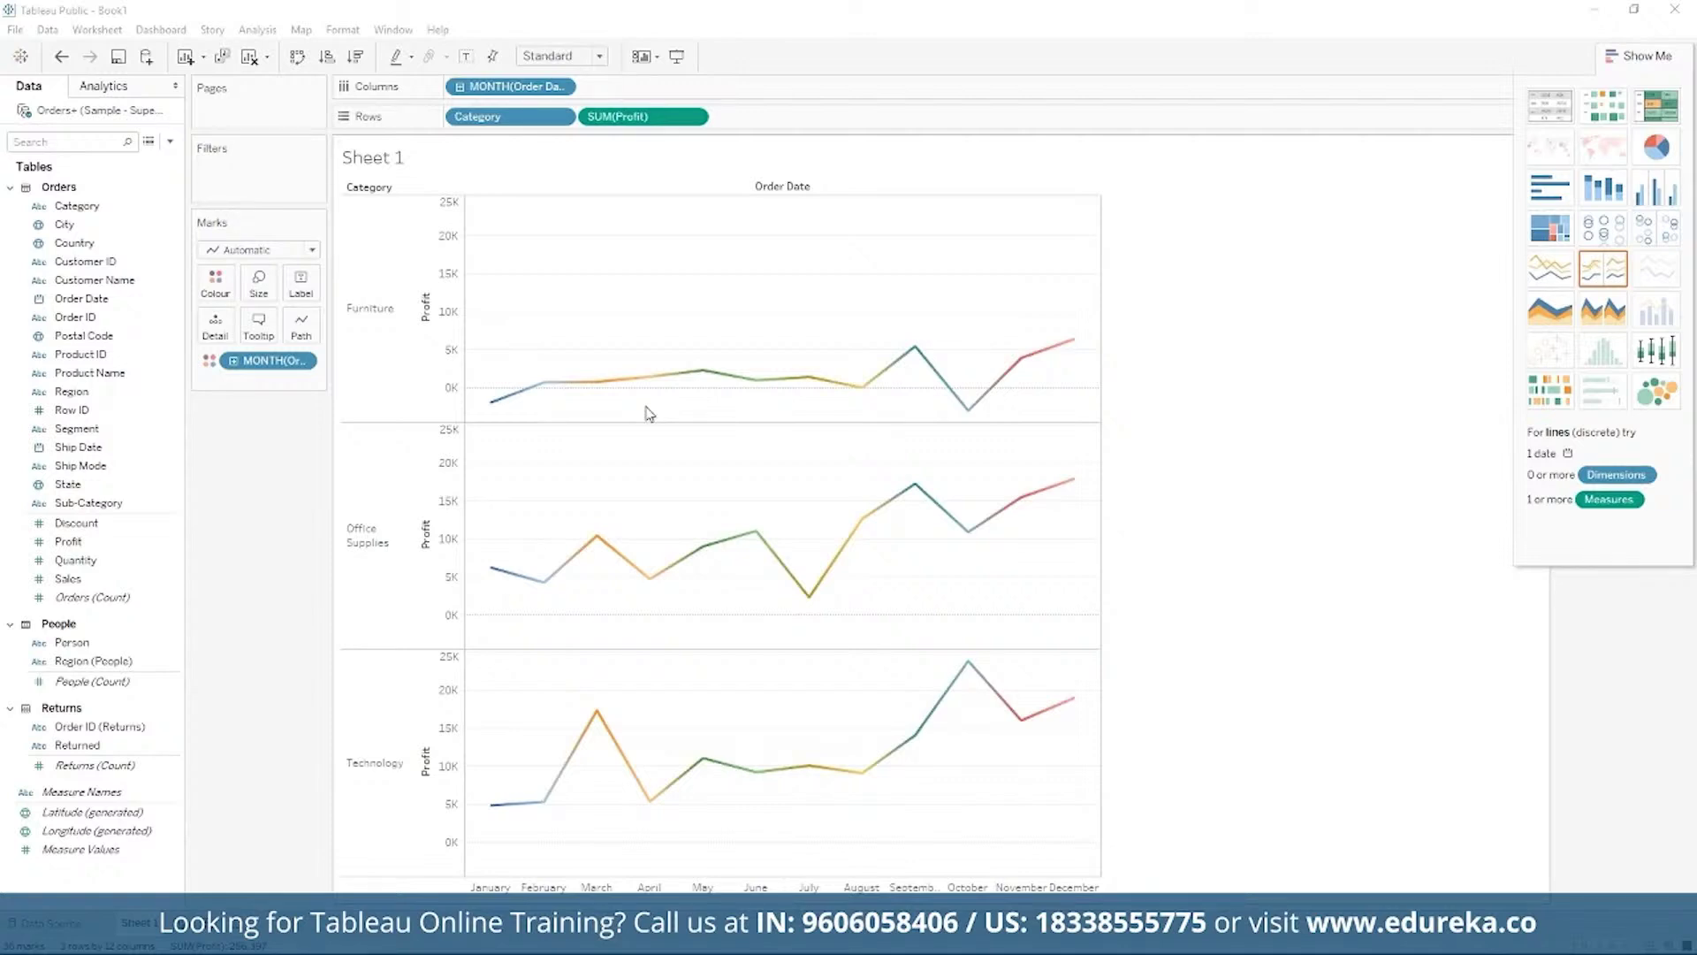
mouse_move(915, 347)
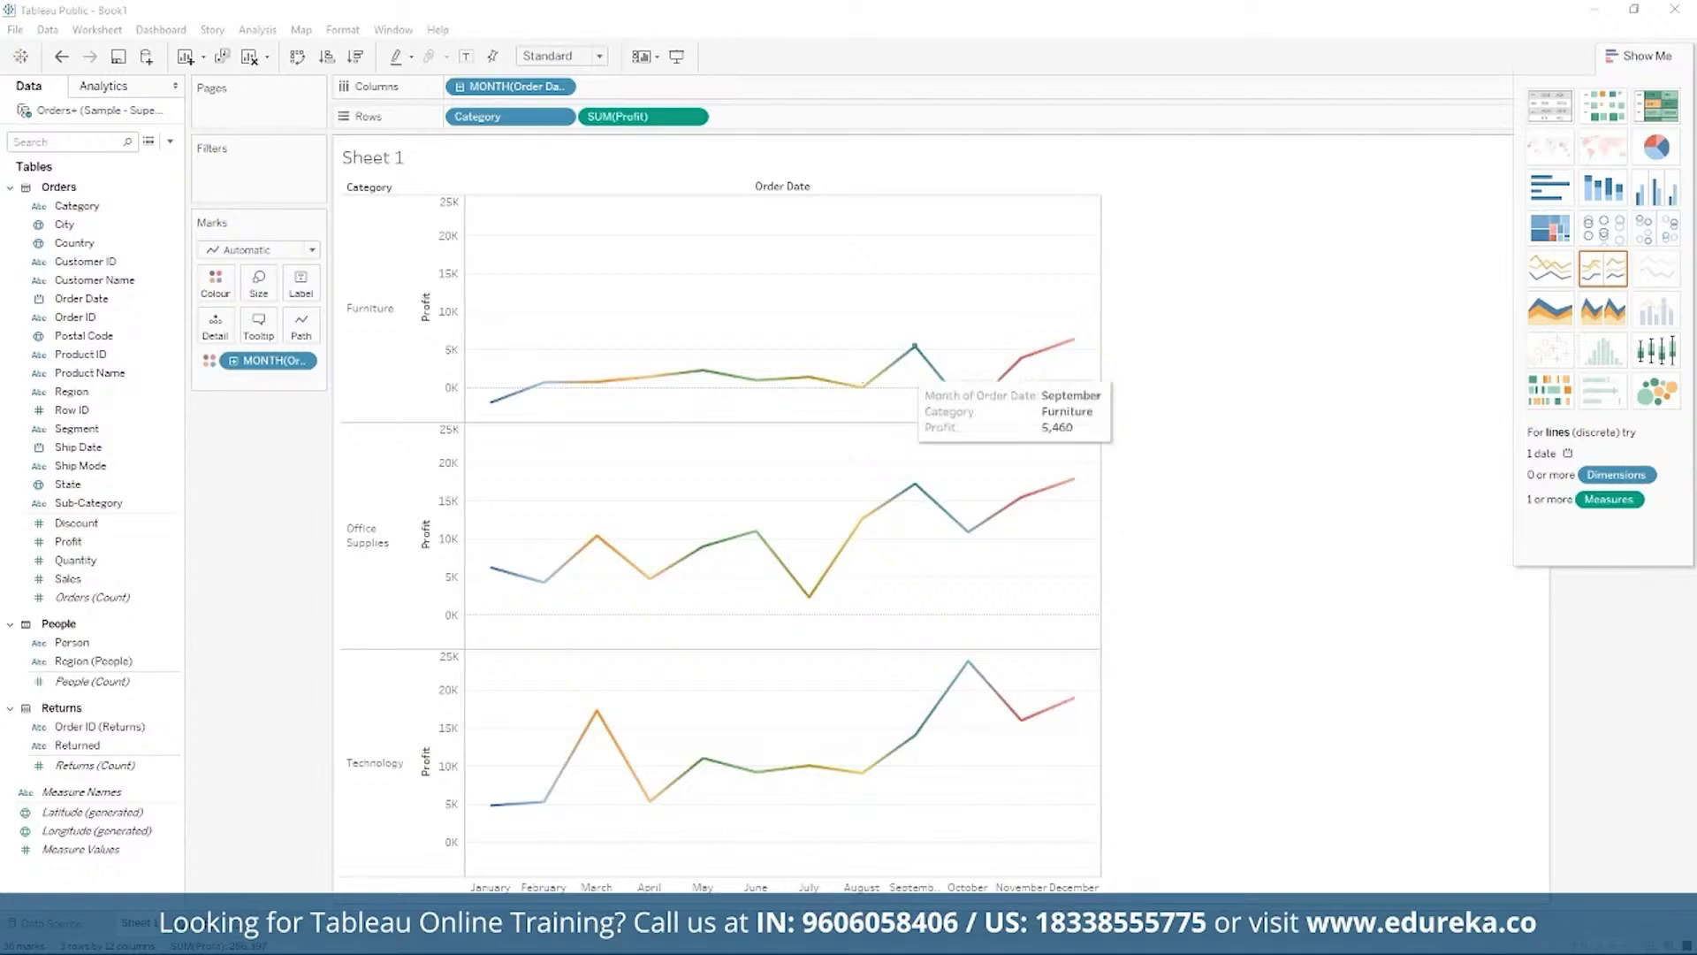